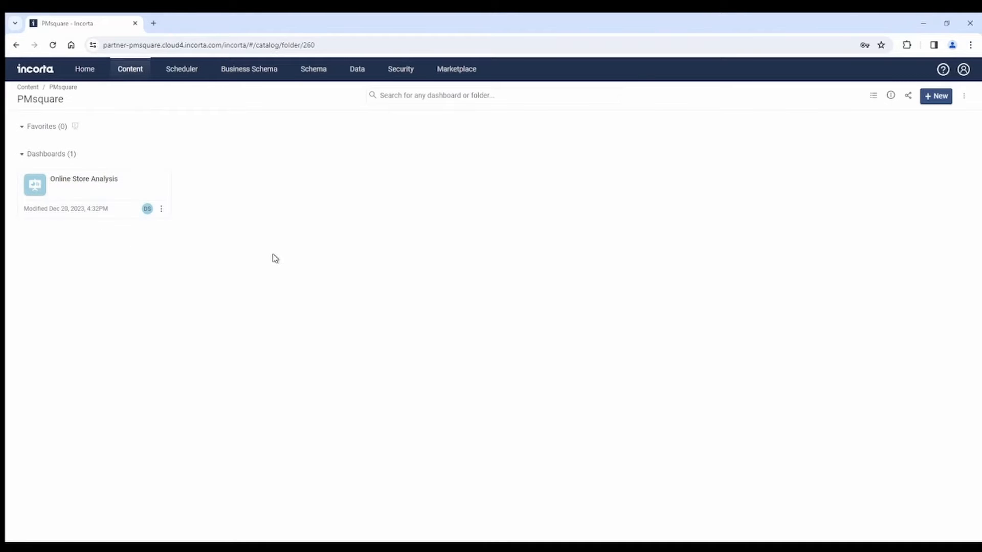
Create a new dashboard named Tabular Insights in the PMsquare folder.
{"action": "left_click", "coordinate": [933, 98]}
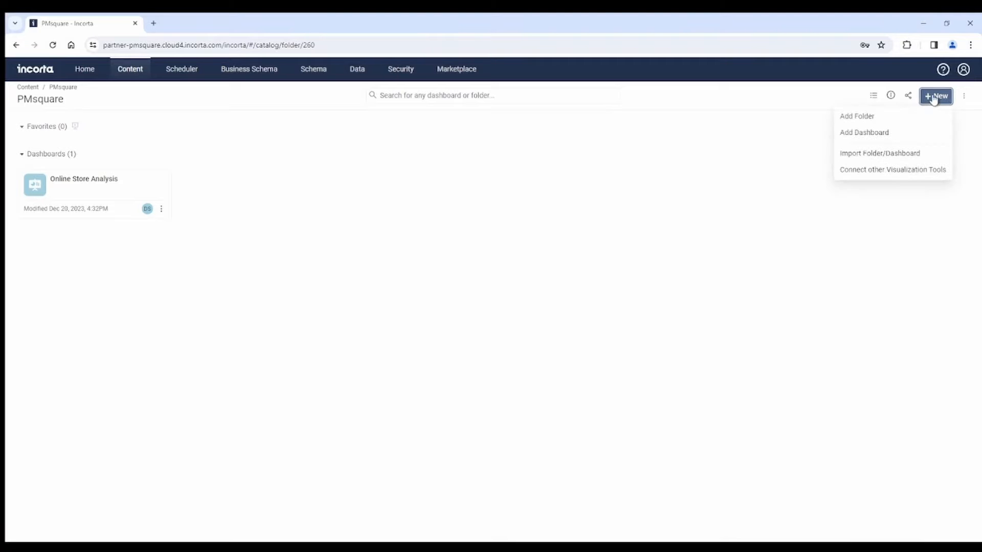
{"action": "left_click", "coordinate": [860, 134]}
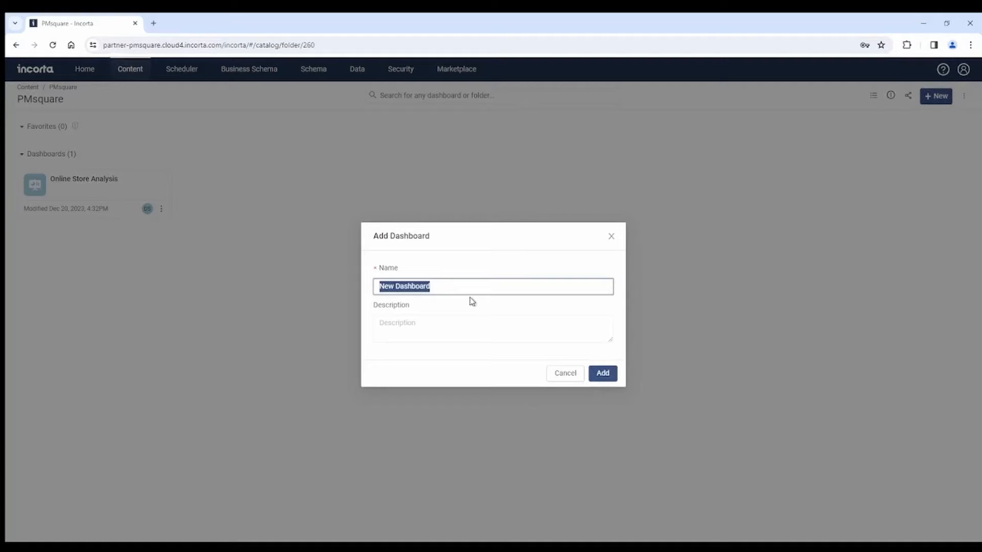
{"action": "type", "text": "T"}
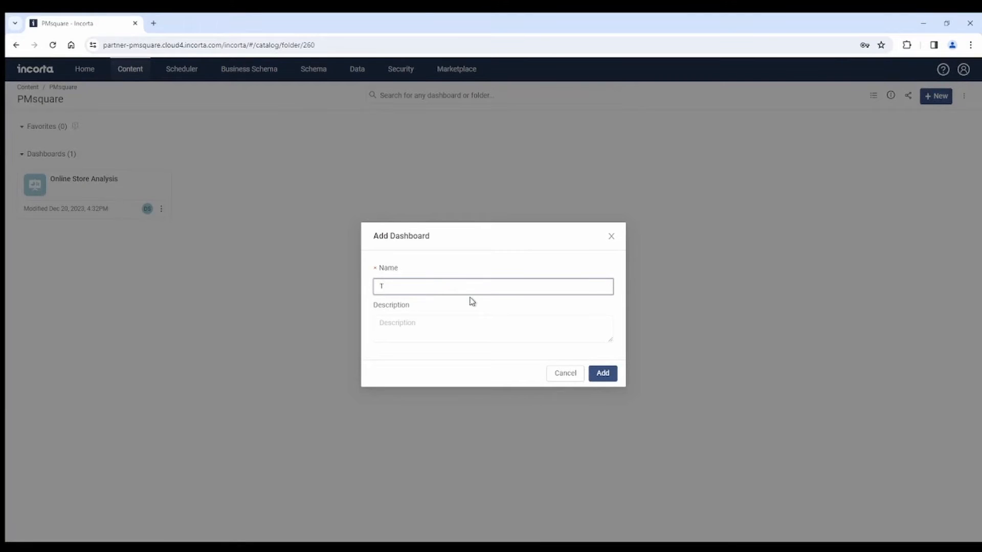
{"action": "type", "text": "abular Insights"}
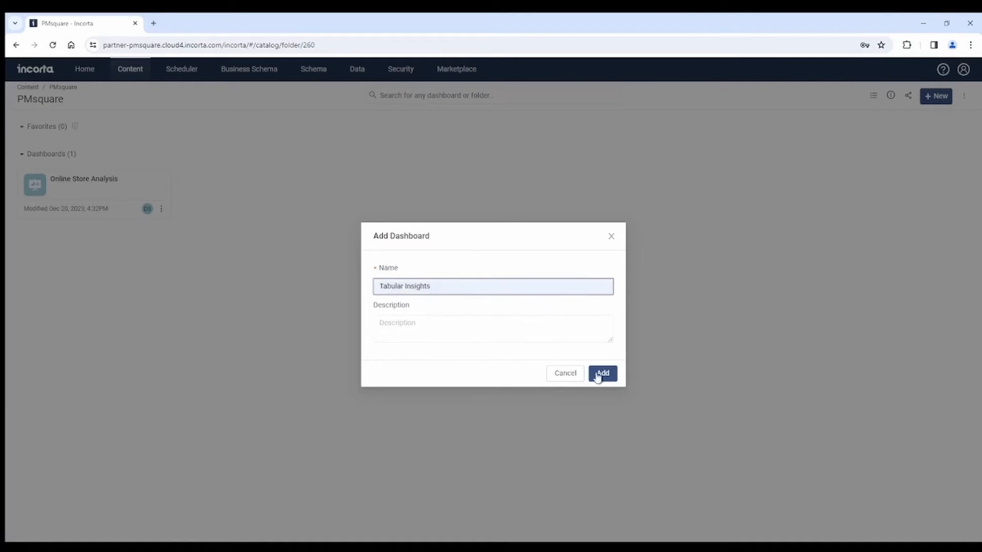
{"action": "left_click", "coordinate": [600, 374]}
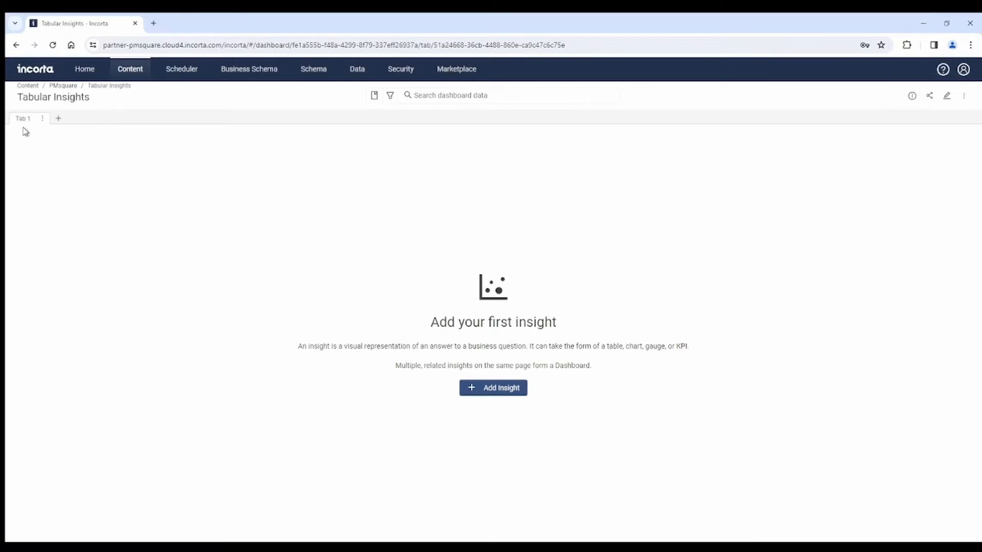
Add a Listing Table insight to the empty dashboard tab and open it for editing.
{"action": "left_click", "coordinate": [494, 390]}
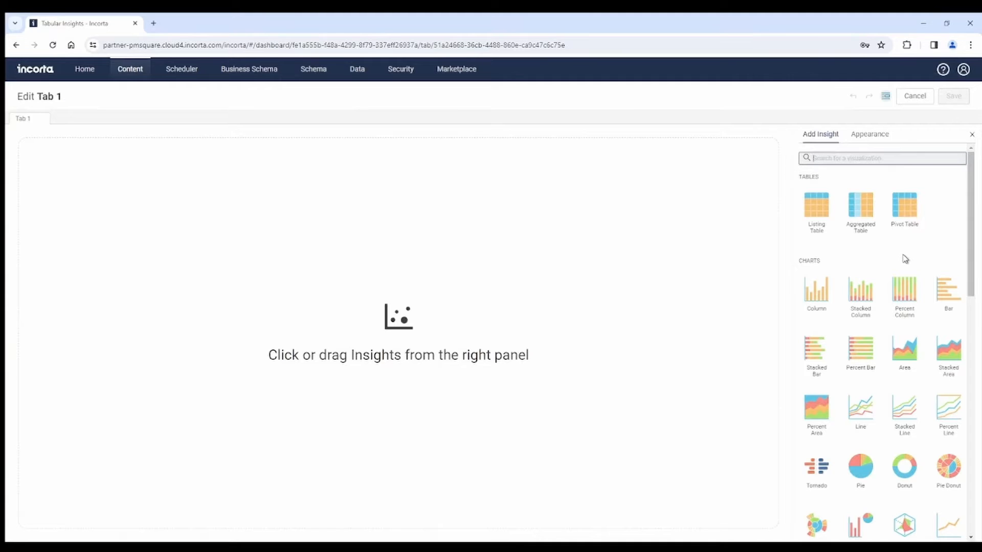
{"action": "left_click", "coordinate": [823, 214]}
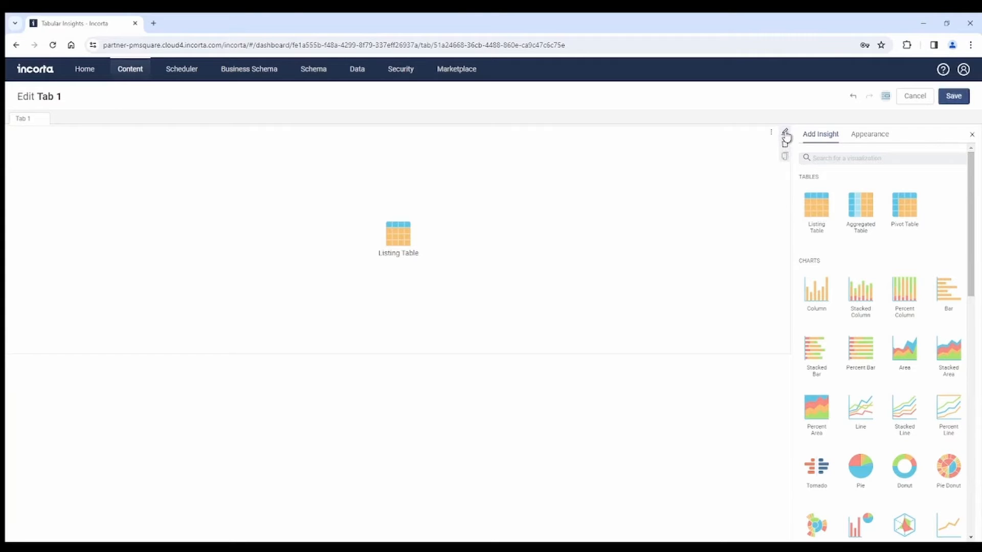
{"action": "left_click", "coordinate": [786, 134]}
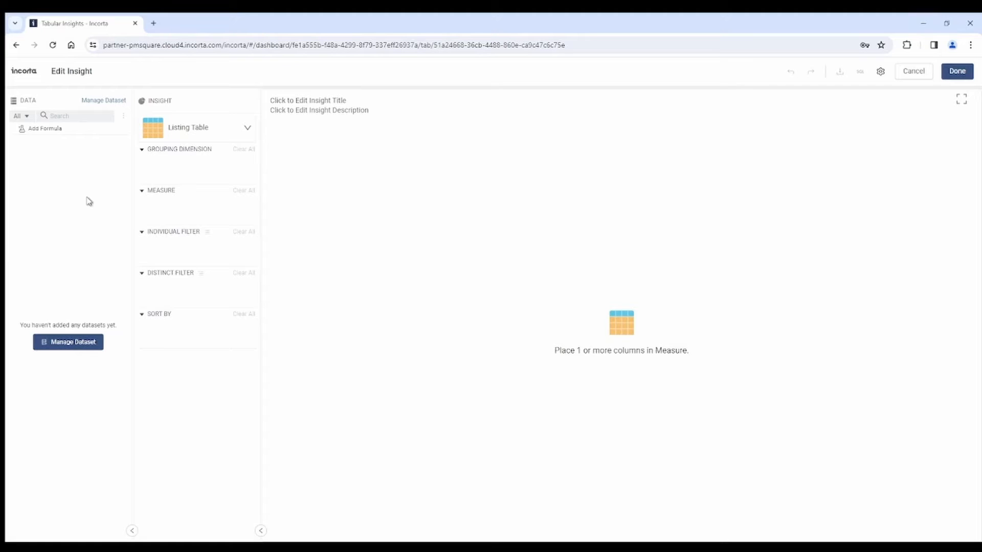
Add all views of the Online_Store business schema to the insight's dataset and collapse the data tree to table level.
{"action": "left_click", "coordinate": [102, 101]}
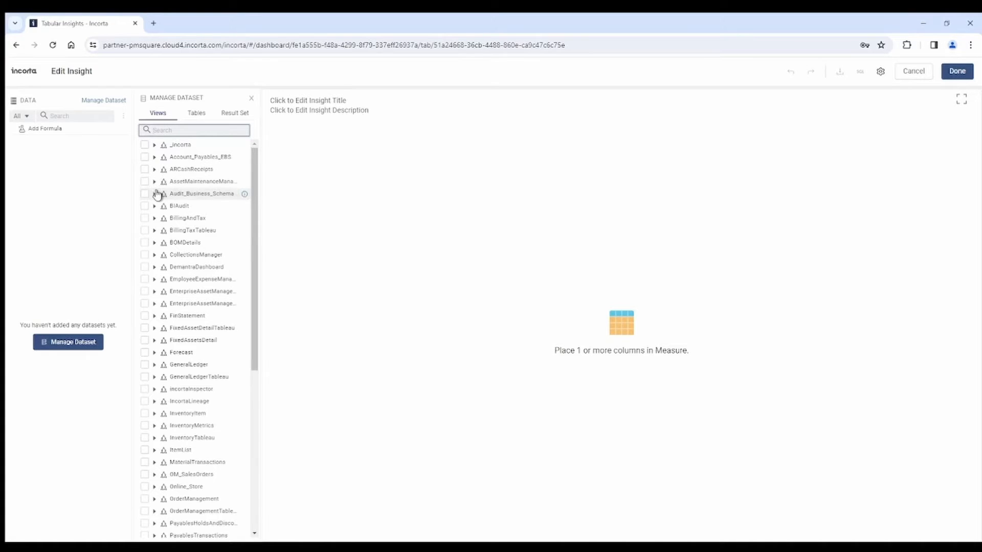
{"action": "left_click", "coordinate": [199, 116]}
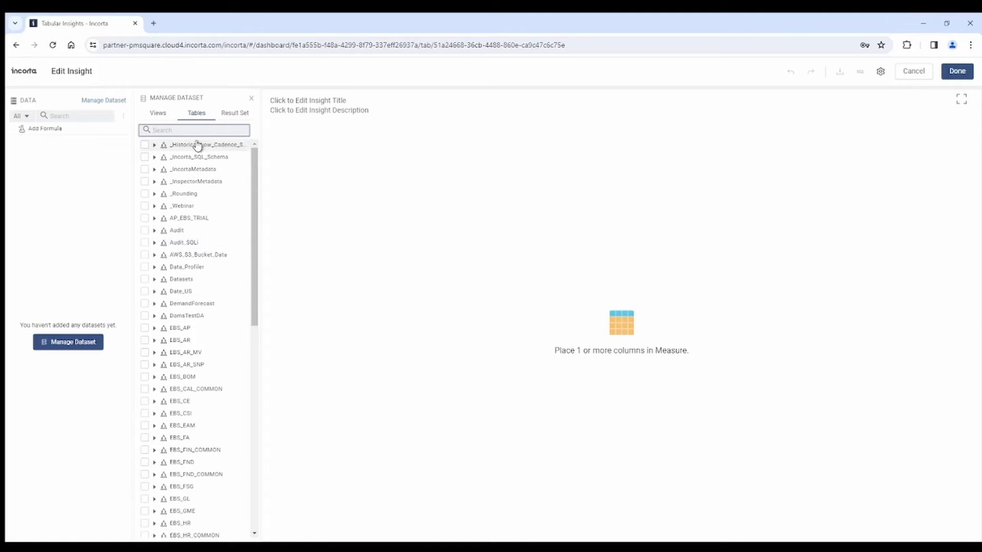
{"action": "left_click", "coordinate": [232, 114]}
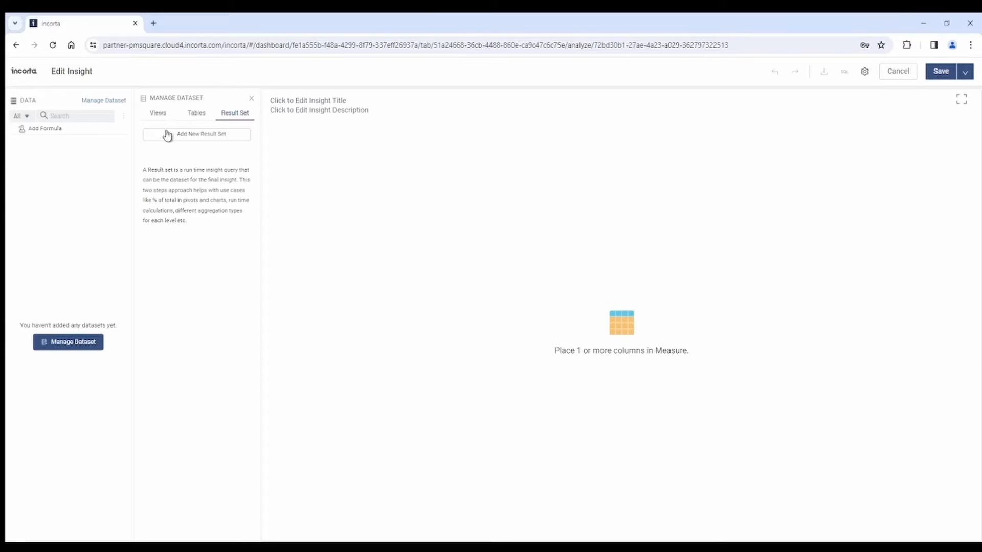
{"action": "left_click", "coordinate": [157, 115]}
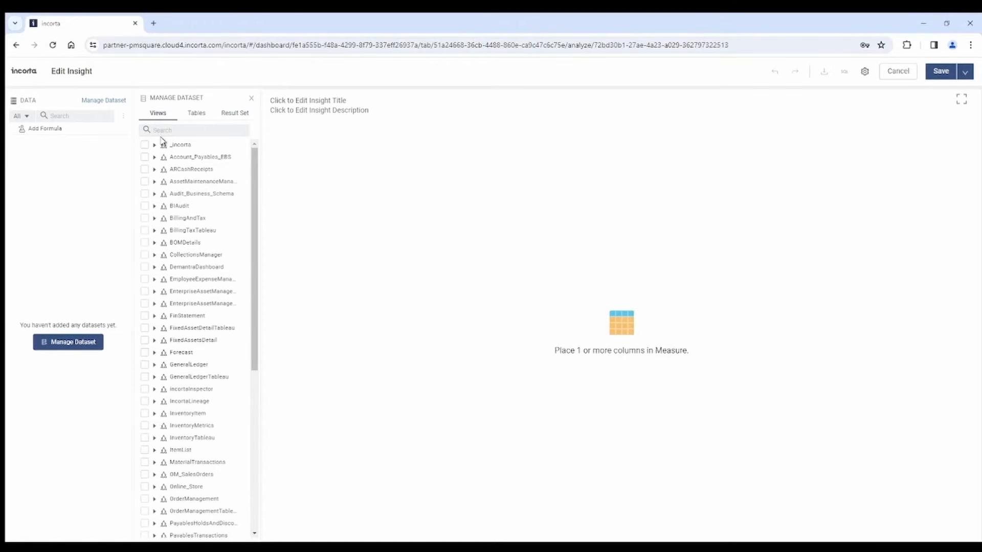
{"action": "left_click_drag", "start_coordinate": [252, 185], "coordinate": [257, 274]}
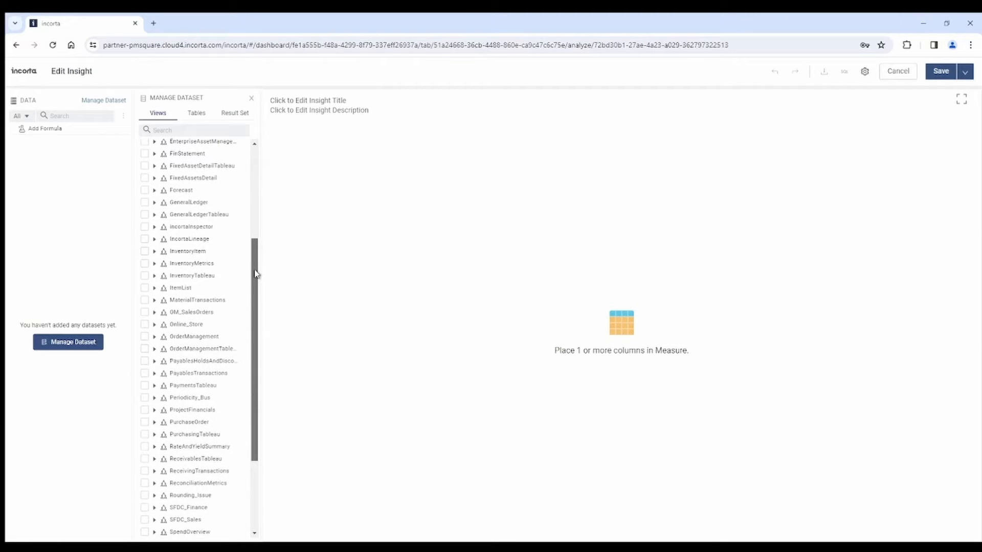
{"action": "left_click", "coordinate": [155, 326]}
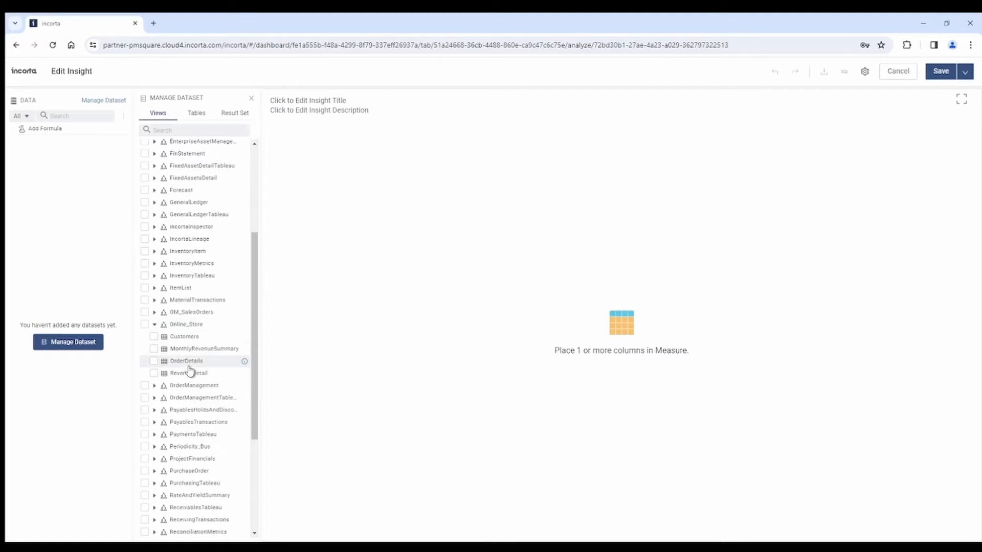
{"action": "left_click", "coordinate": [154, 337]}
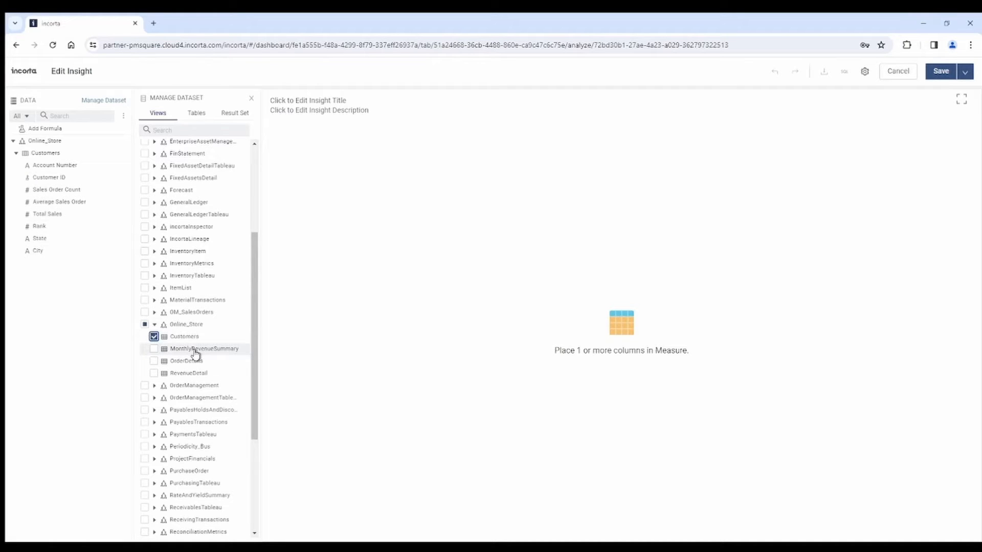
{"action": "left_click", "coordinate": [145, 326]}
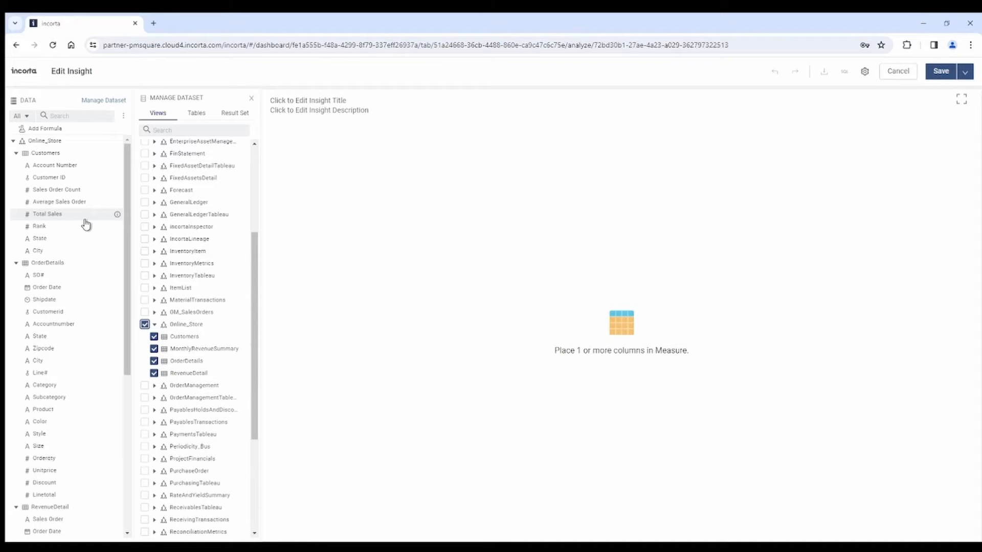
{"action": "left_click", "coordinate": [252, 99]}
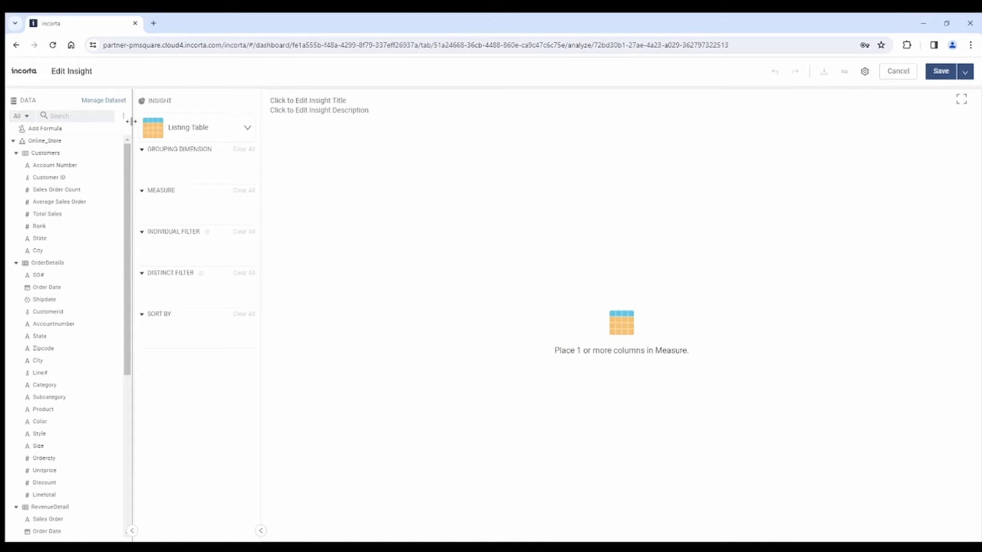
{"action": "left_click", "coordinate": [123, 118]}
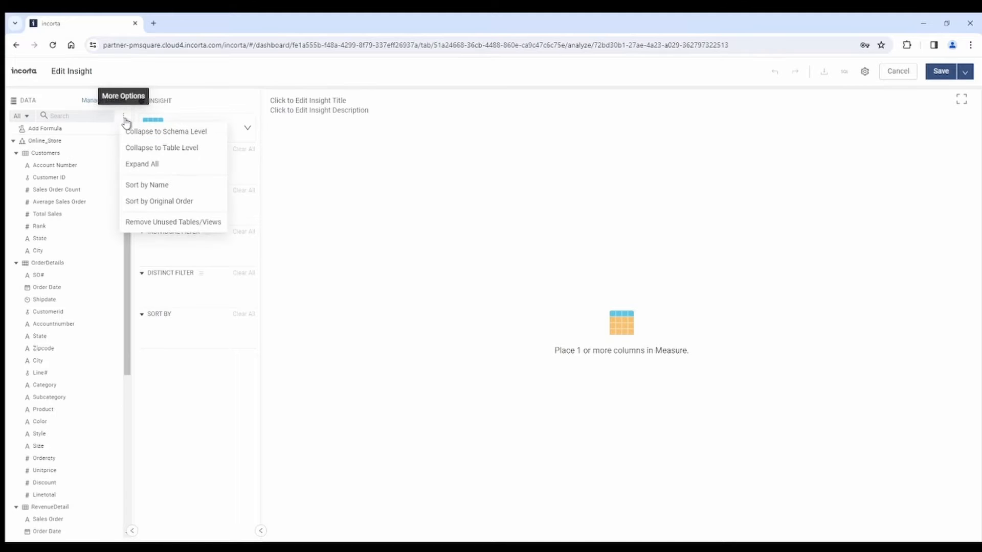
{"action": "left_click", "coordinate": [154, 149]}
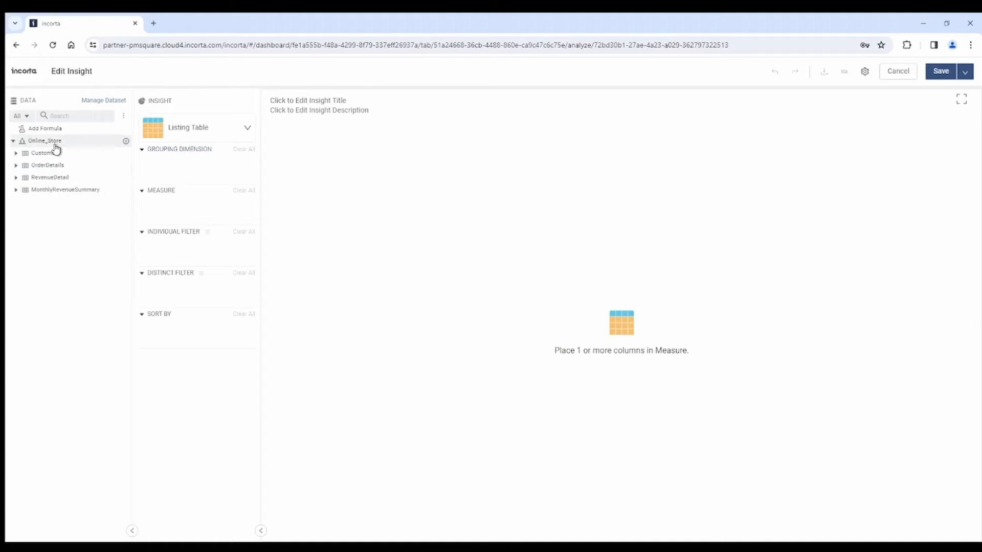
Examine the column details of Orderqty and SO# in the OrderDetails view.
{"action": "left_click", "coordinate": [15, 165]}
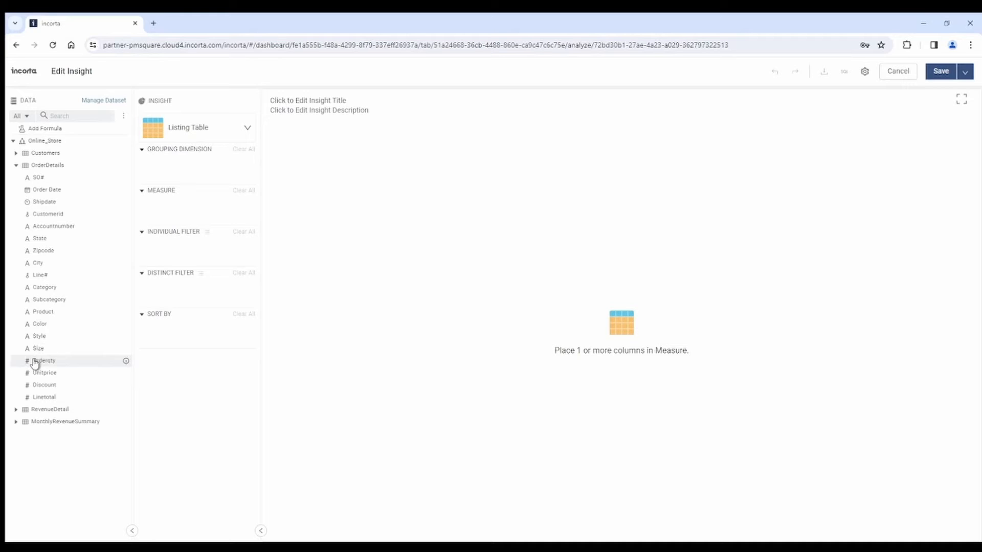
{"action": "left_click", "coordinate": [126, 362]}
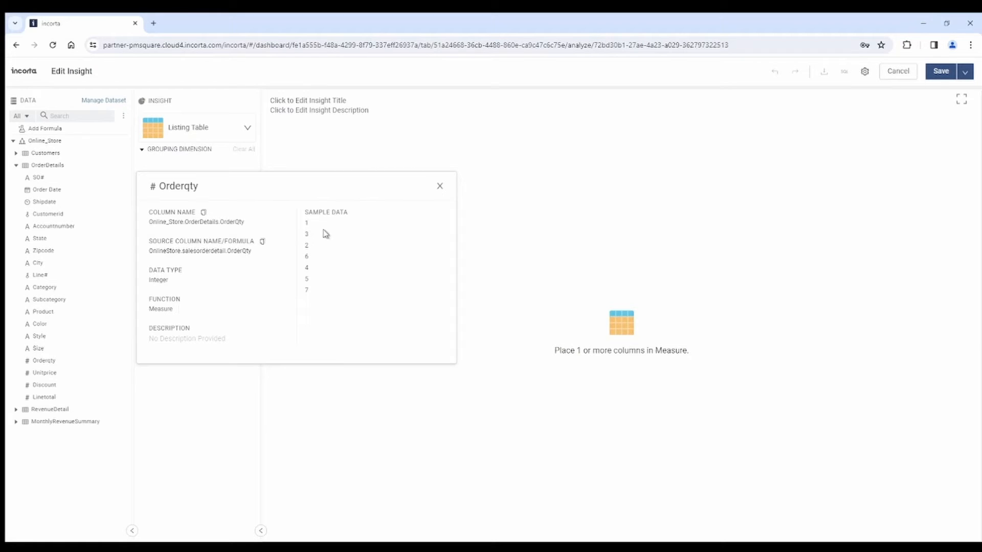
{"action": "left_click", "coordinate": [440, 187]}
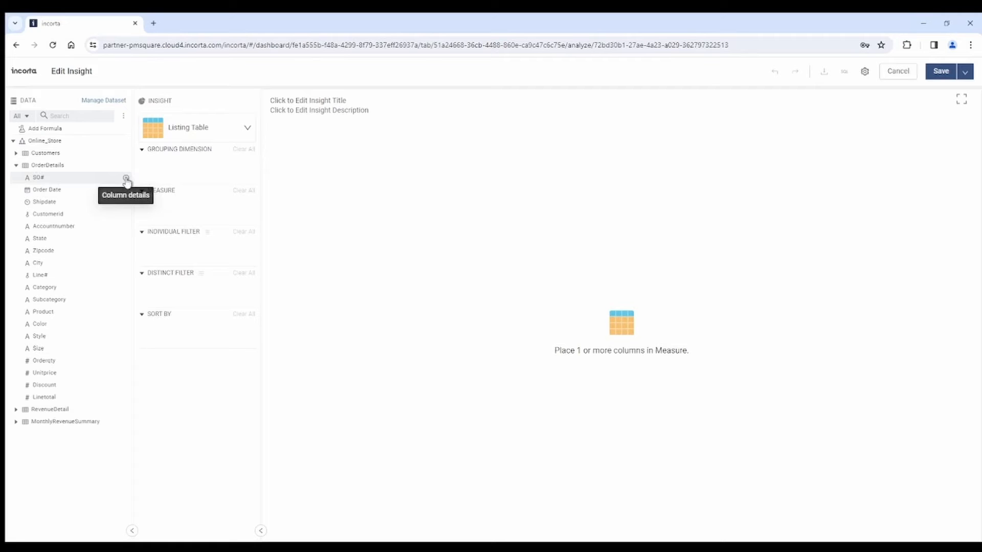
{"action": "left_click", "coordinate": [126, 179]}
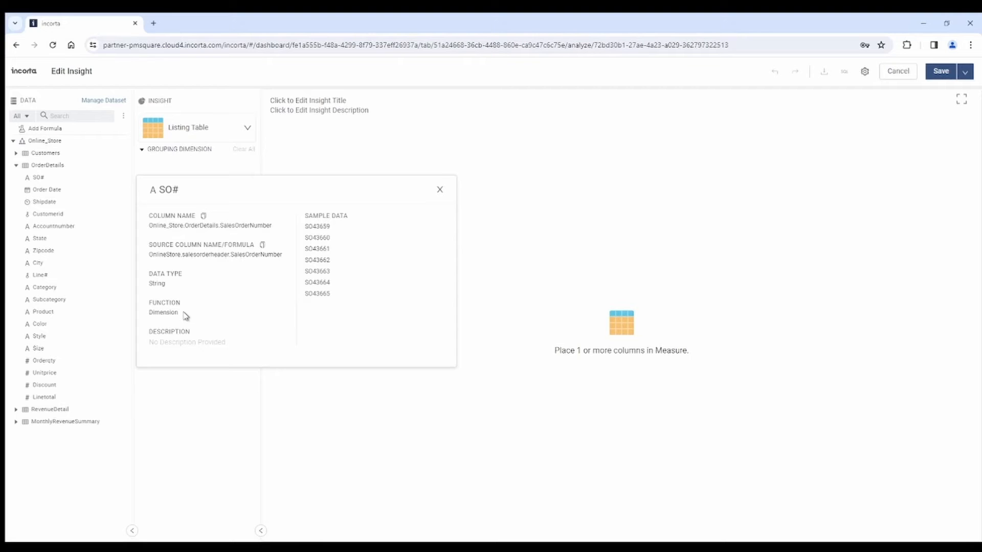
{"action": "left_click", "coordinate": [441, 191]}
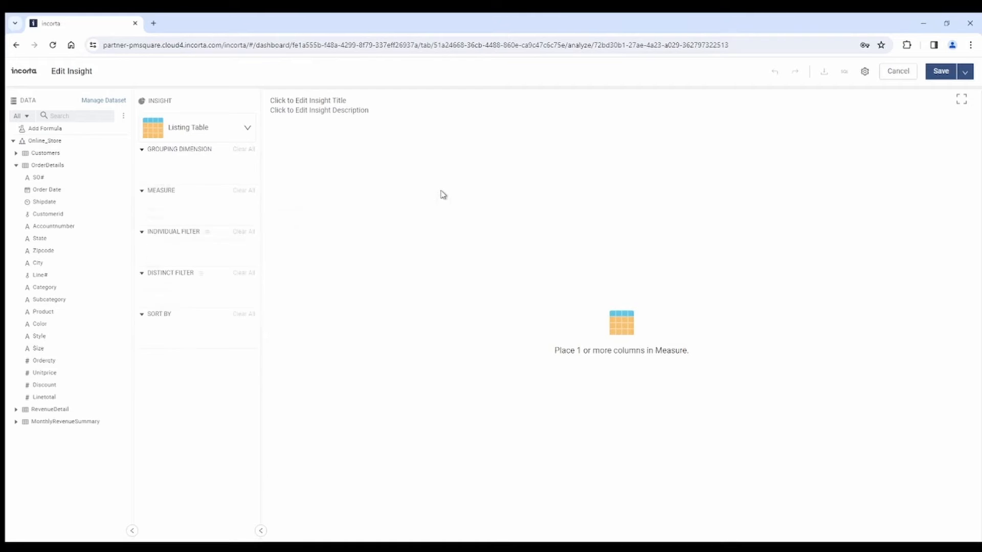
{"action": "left_click", "coordinate": [16, 166]}
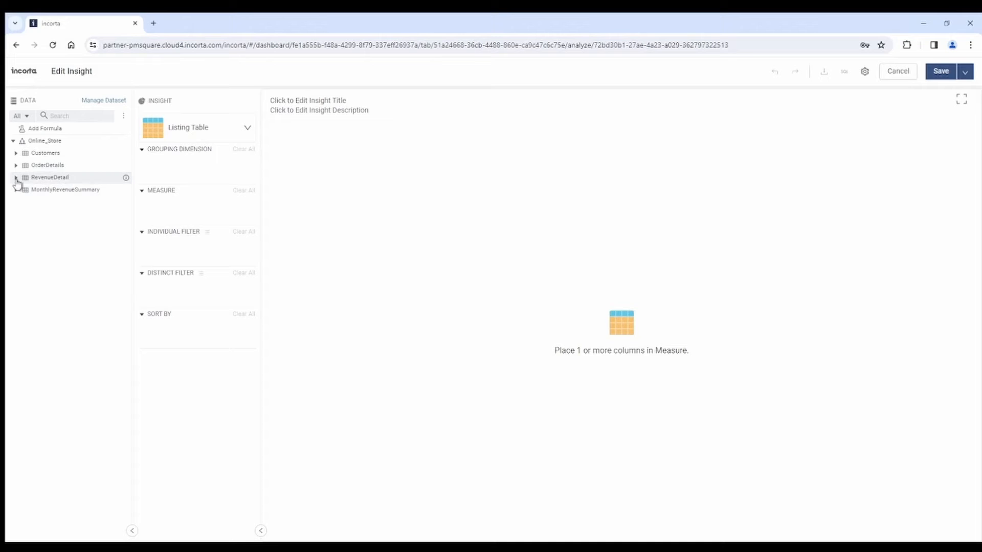
Use RevenueDetail's Subcategory and Productname as grouping dimensions and its Revenue column as the measure.
{"action": "left_click", "coordinate": [16, 179]}
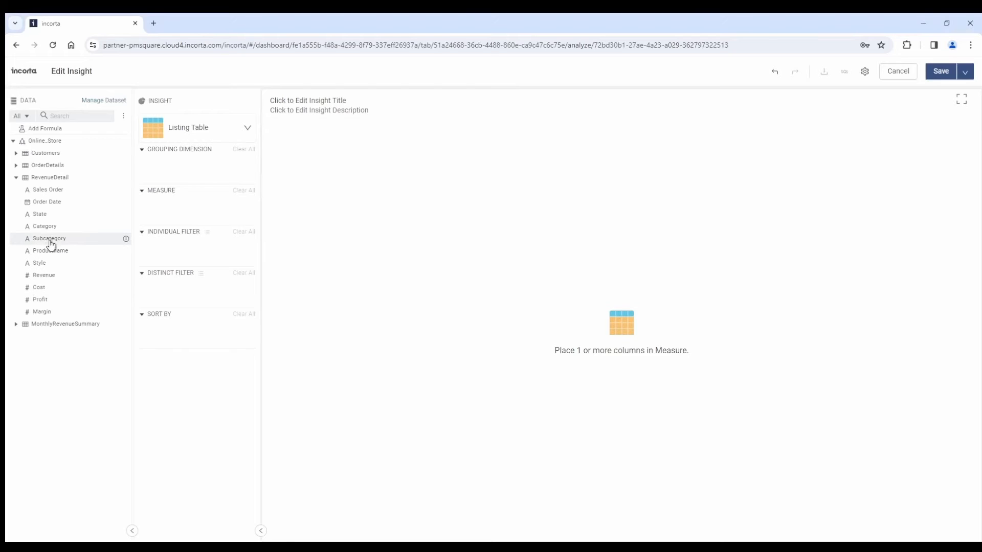
{"action": "left_click_drag", "start_coordinate": [50, 245], "coordinate": [186, 173]}
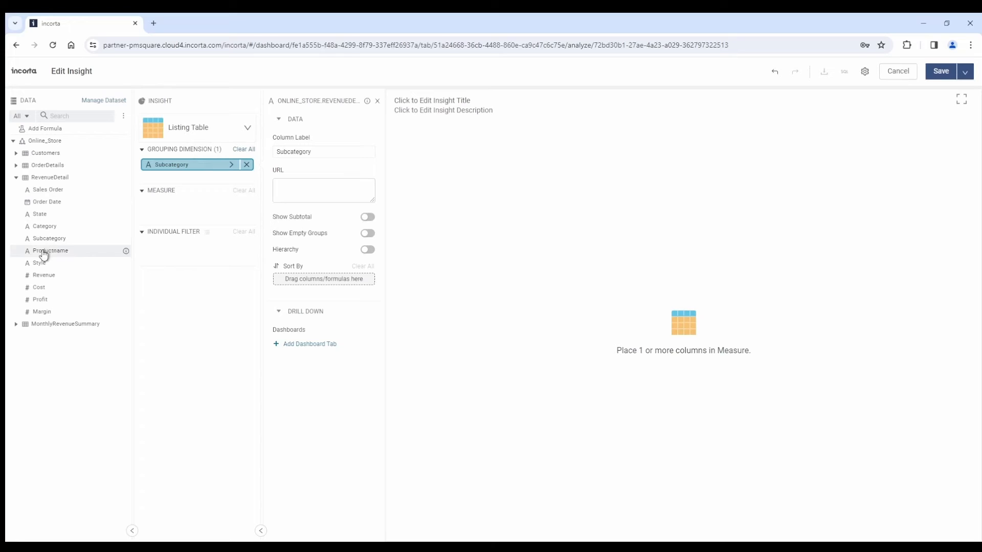
{"action": "left_click_drag", "start_coordinate": [47, 256], "coordinate": [178, 183]}
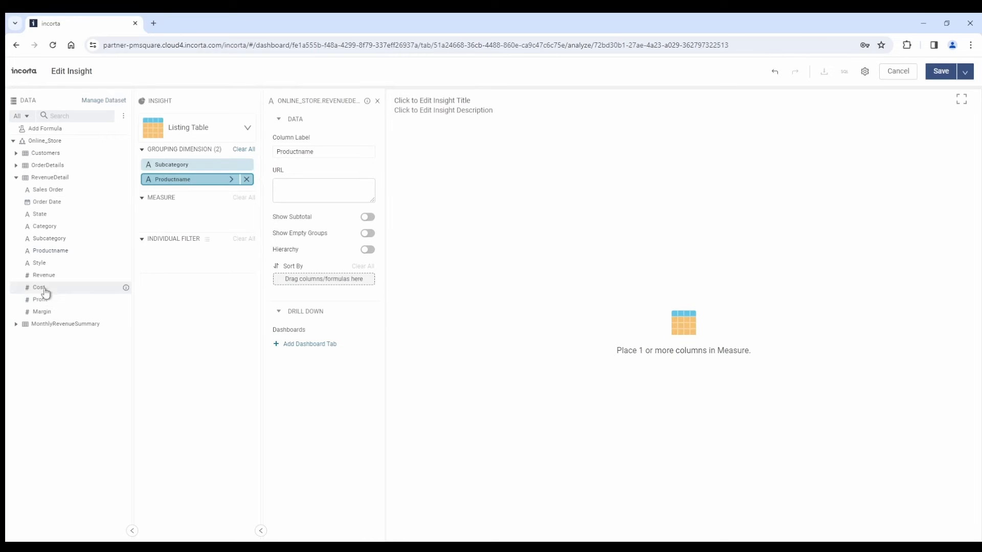
{"action": "left_click_drag", "start_coordinate": [44, 281], "coordinate": [178, 220]}
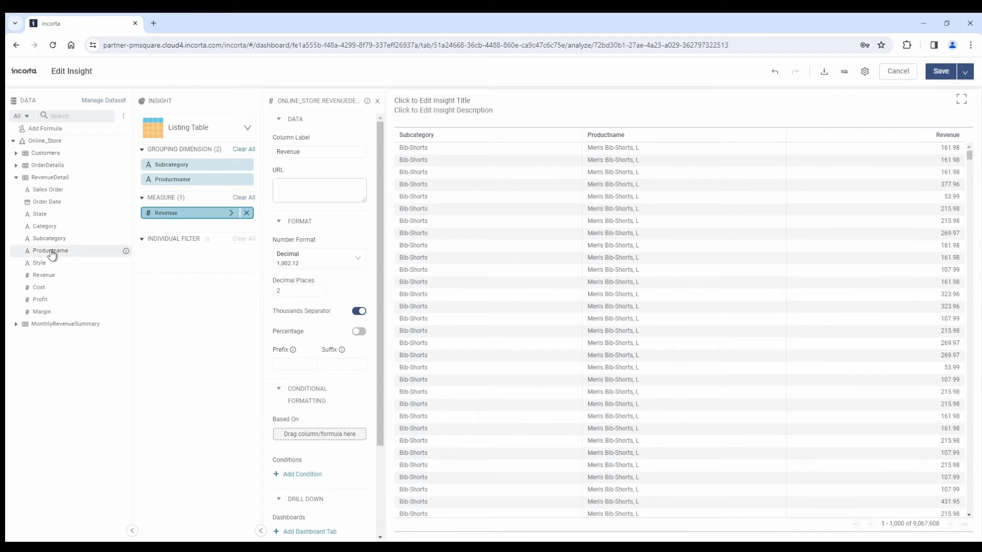
Add an individual filter on Productname limited to All-Purpose Bike Stand and review the available filter operators.
{"action": "left_click_drag", "start_coordinate": [53, 254], "coordinate": [181, 255]}
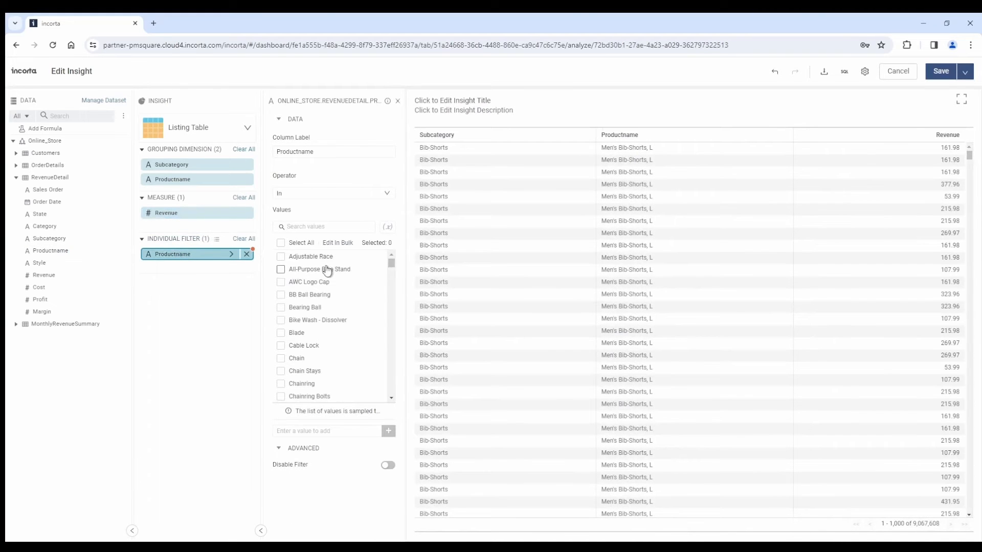
{"action": "left_click", "coordinate": [280, 270]}
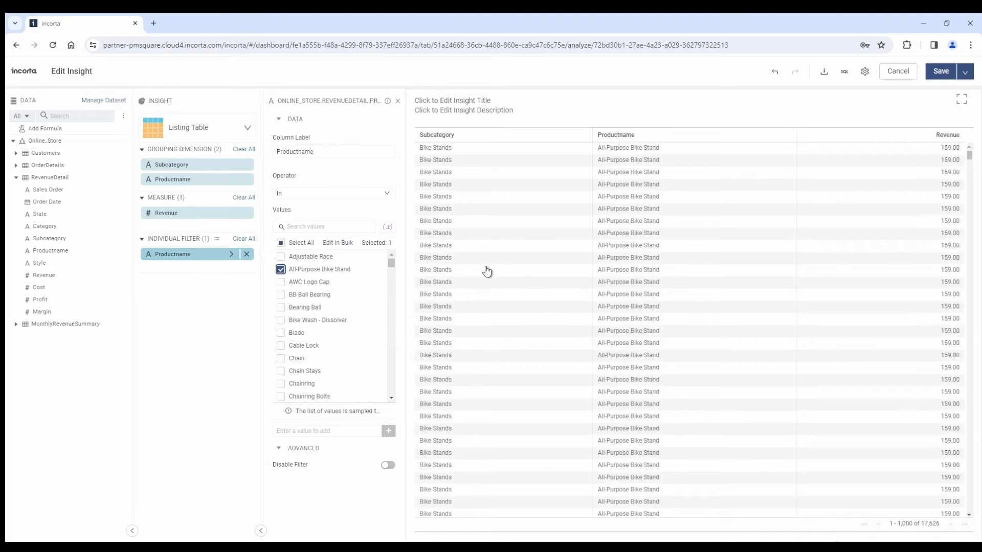
{"action": "left_click", "coordinate": [337, 193]}
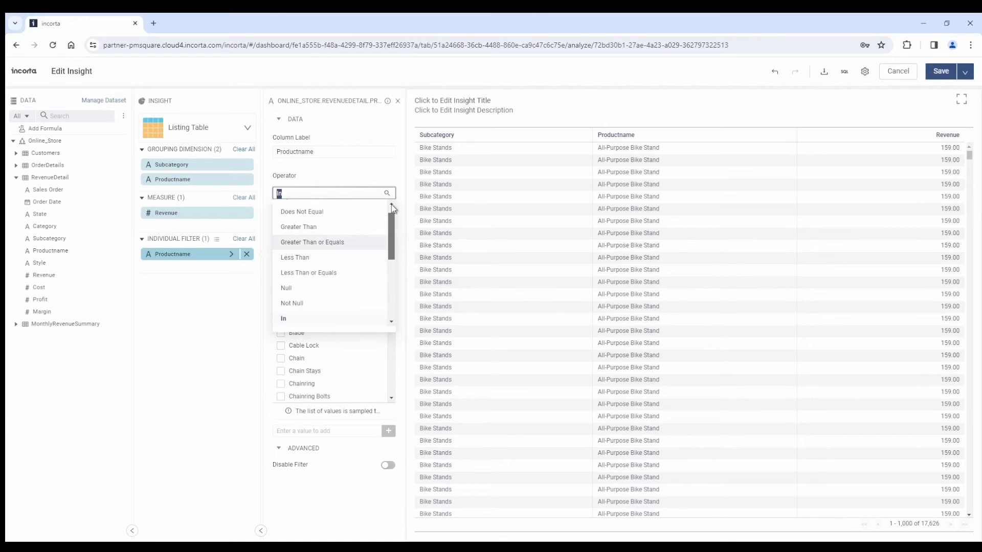
{"action": "scroll", "coordinate": [307, 220], "scroll_direction": "up", "scroll_amount": 1}
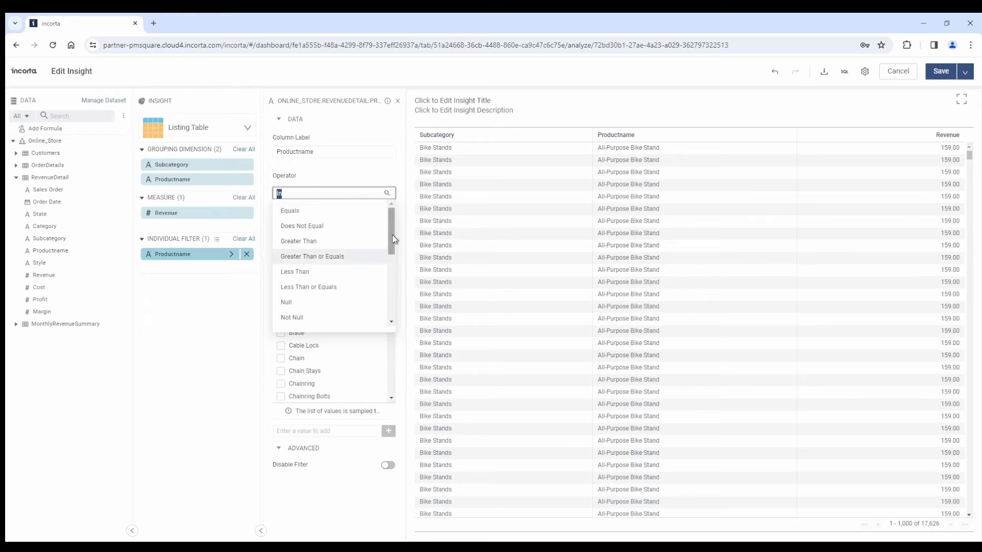
{"action": "left_click_drag", "start_coordinate": [391, 235], "coordinate": [392, 305]}
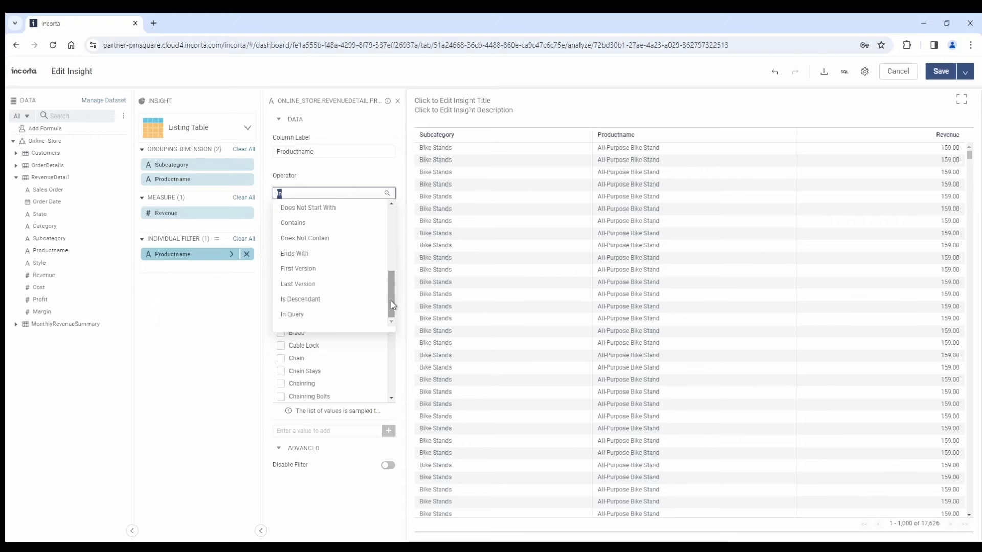
Change the column label of the Revenue measure to Gross Revenue.
{"action": "left_click", "coordinate": [232, 213]}
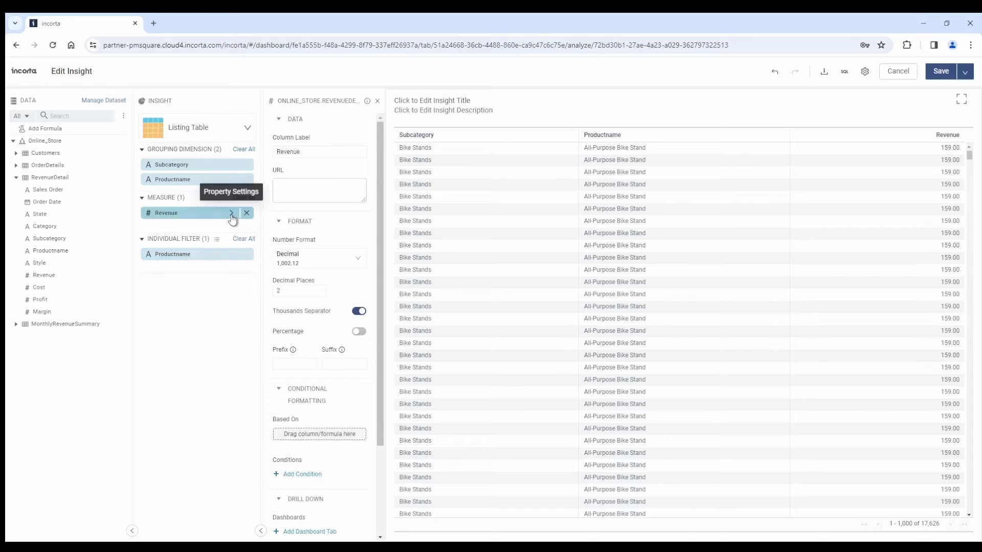
{"action": "left_click", "coordinate": [310, 149]}
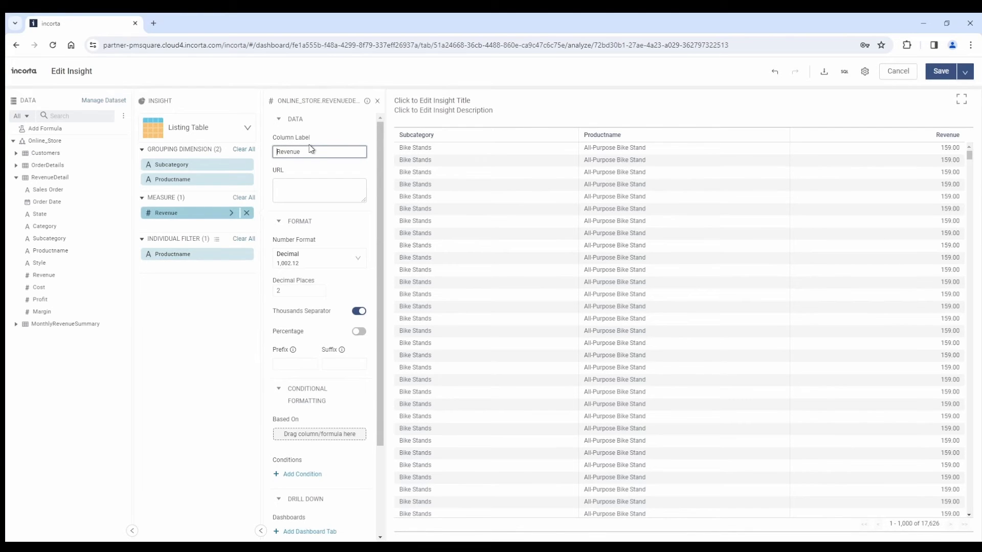
{"action": "type", "text": "Gross"}
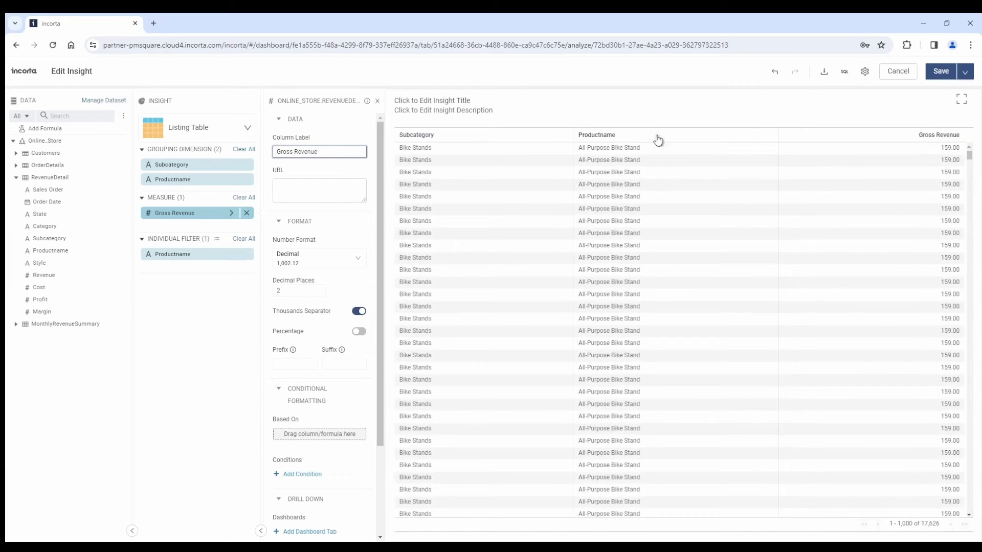
Set the Gross Revenue measure's number format to Rounded and browse the other available number formats.
{"action": "left_click", "coordinate": [359, 262]}
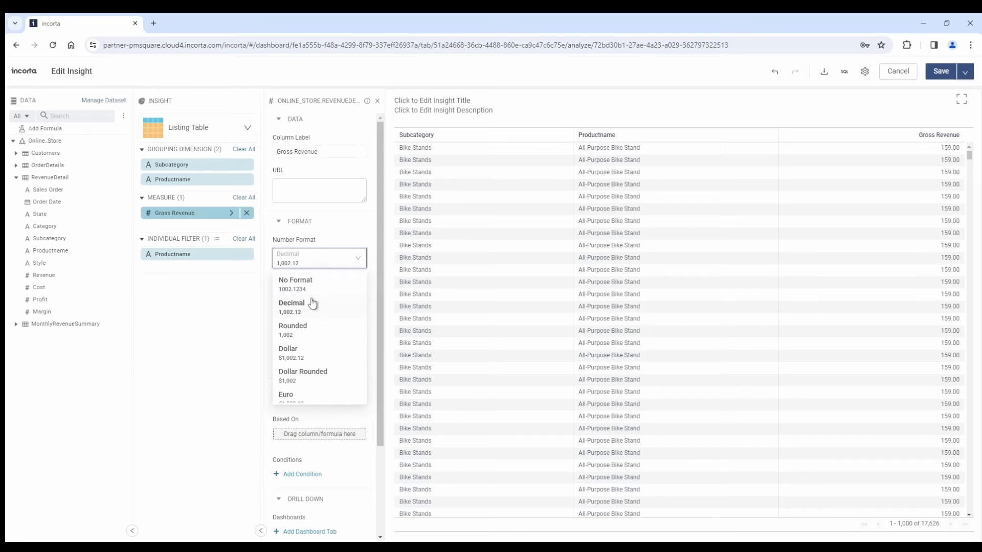
{"action": "left_click", "coordinate": [292, 330]}
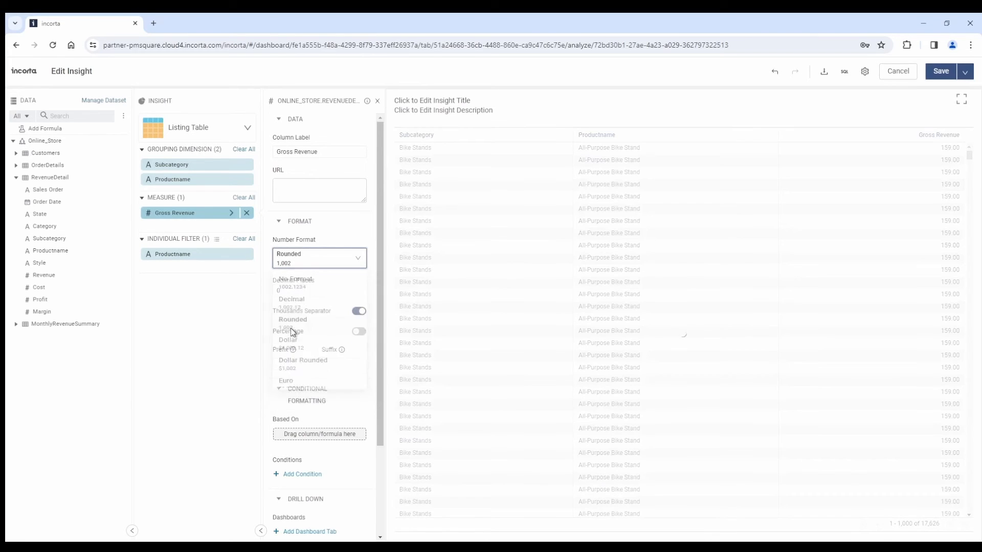
{"action": "left_click", "coordinate": [359, 262]}
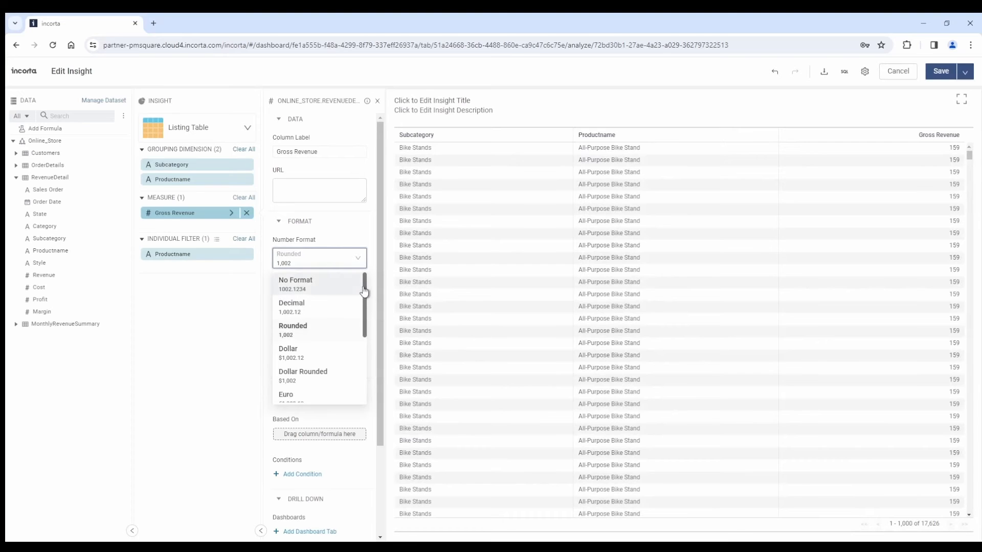
{"action": "scroll", "coordinate": [365, 300], "scroll_direction": "down", "scroll_amount": 1}
{"action": "left_click_drag", "start_coordinate": [366, 299], "coordinate": [366, 332]}
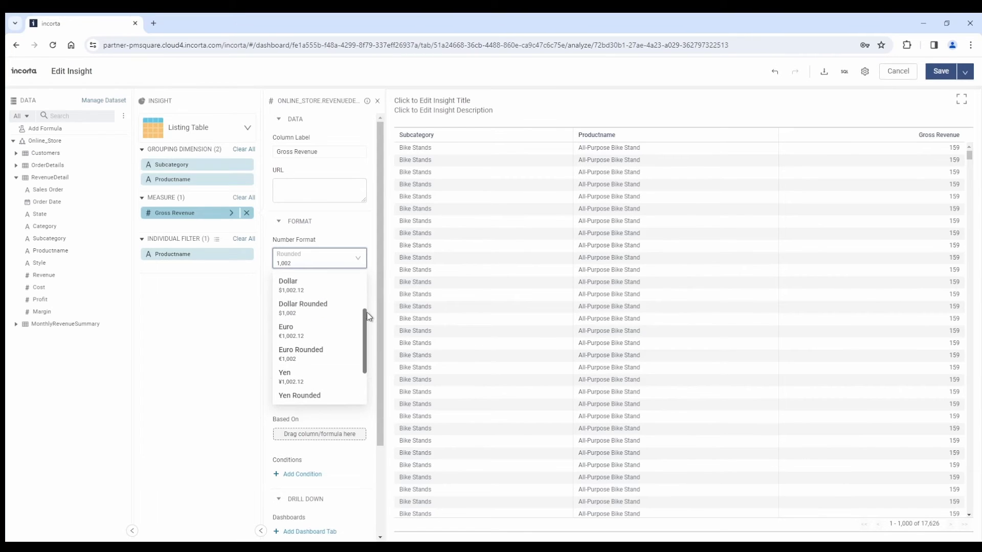
Show subtotals for the Subcategory grouping dimension and open the property settings of the Productname dimension.
{"action": "left_click", "coordinate": [232, 165]}
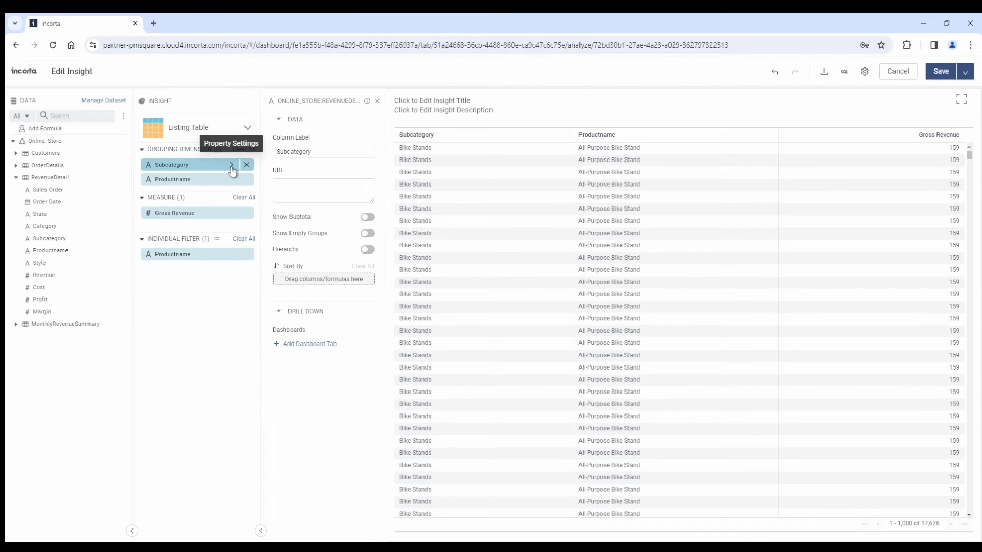
{"action": "left_click", "coordinate": [294, 152]}
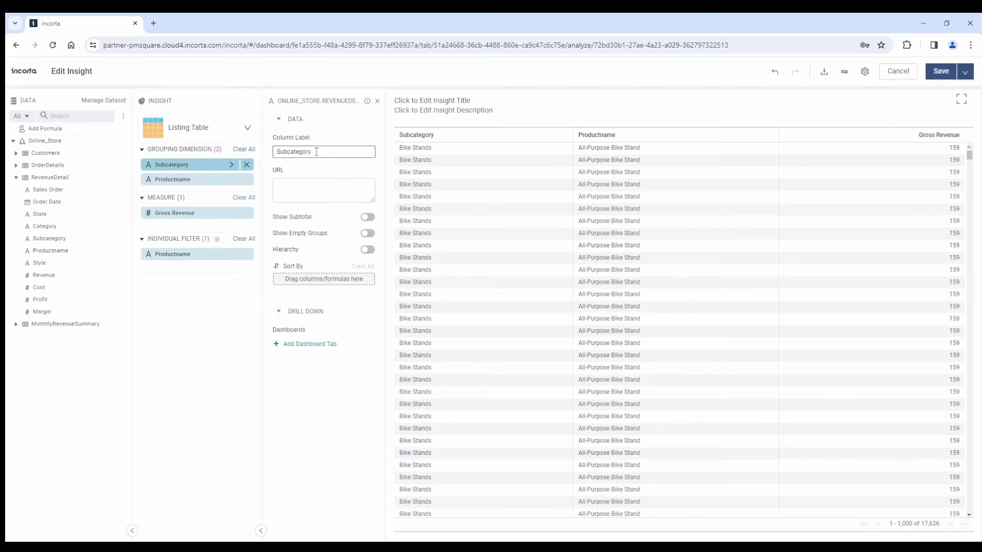
{"action": "left_click", "coordinate": [365, 219]}
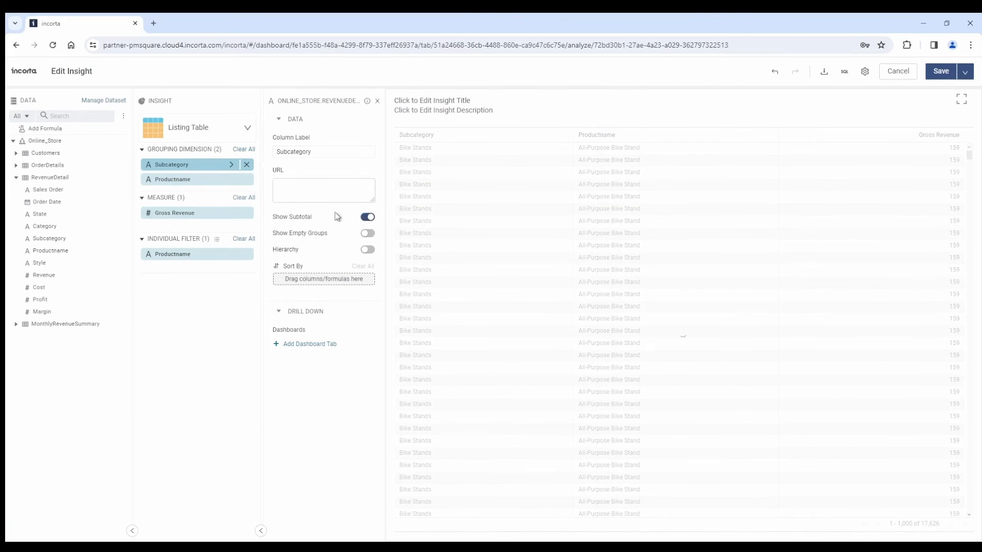
{"action": "left_click", "coordinate": [231, 182]}
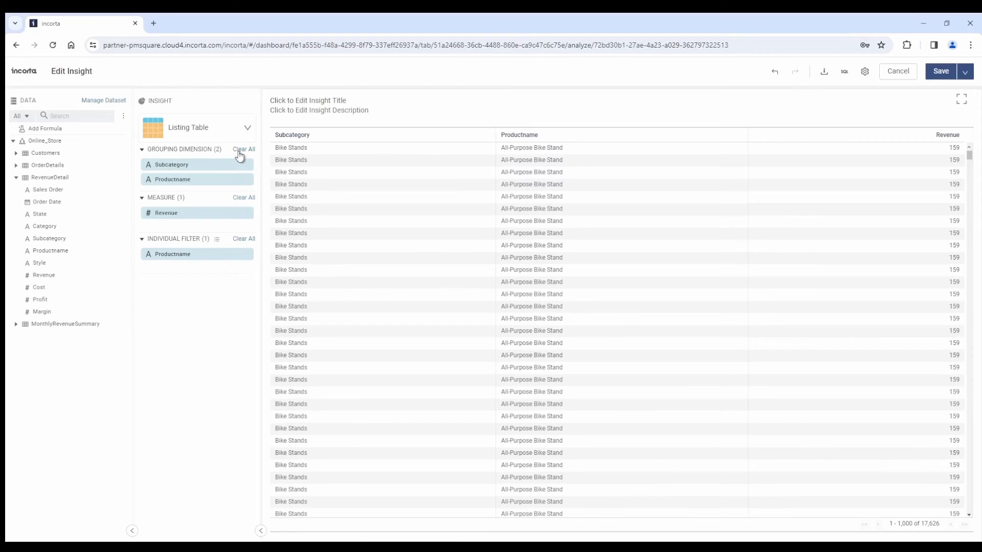
Clear all grouping dimensions, measures and individual filters, and add every column of the RevenueDetail view as a measure.
{"action": "left_click", "coordinate": [243, 150]}
{"action": "left_click", "coordinate": [239, 191]}
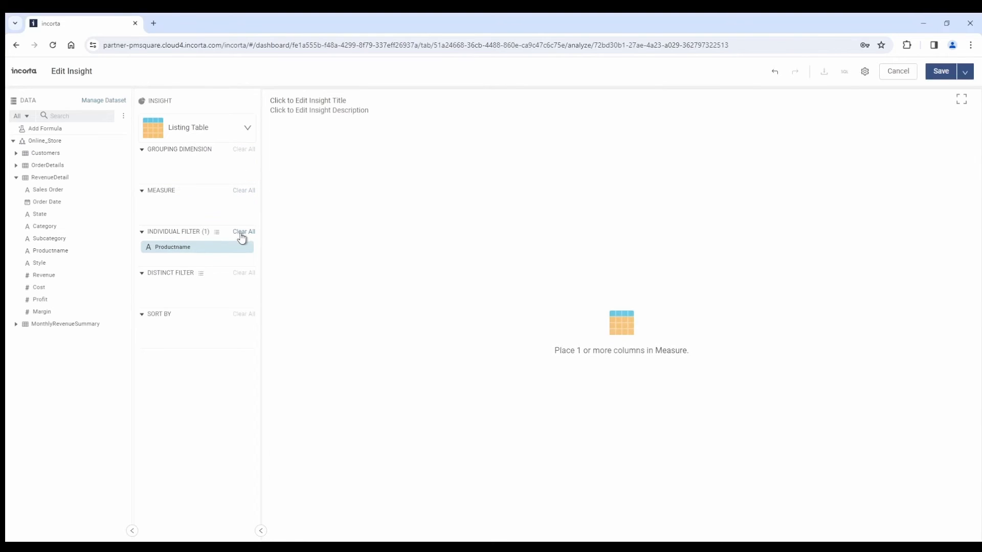
{"action": "left_click", "coordinate": [244, 232]}
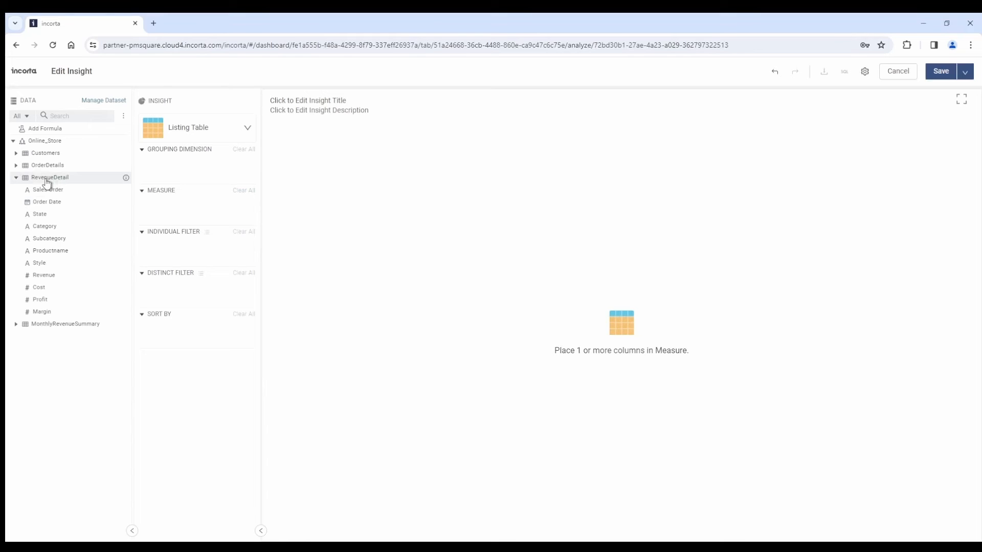
{"action": "left_click_drag", "start_coordinate": [49, 180], "coordinate": [179, 203]}
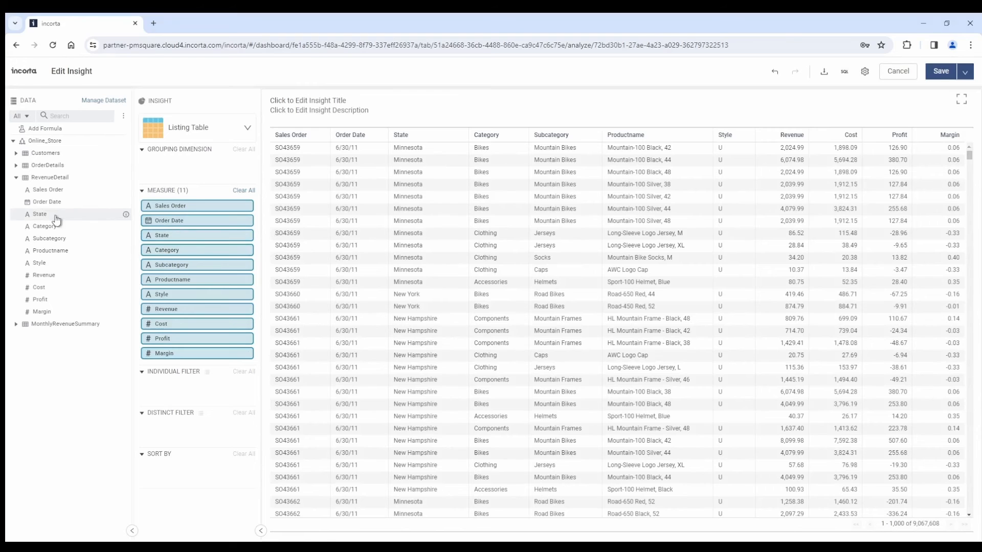
Add an individual filter on RevenueDetail's State column limited to the manually added value Georgia.
{"action": "left_click_drag", "start_coordinate": [40, 219], "coordinate": [173, 387]}
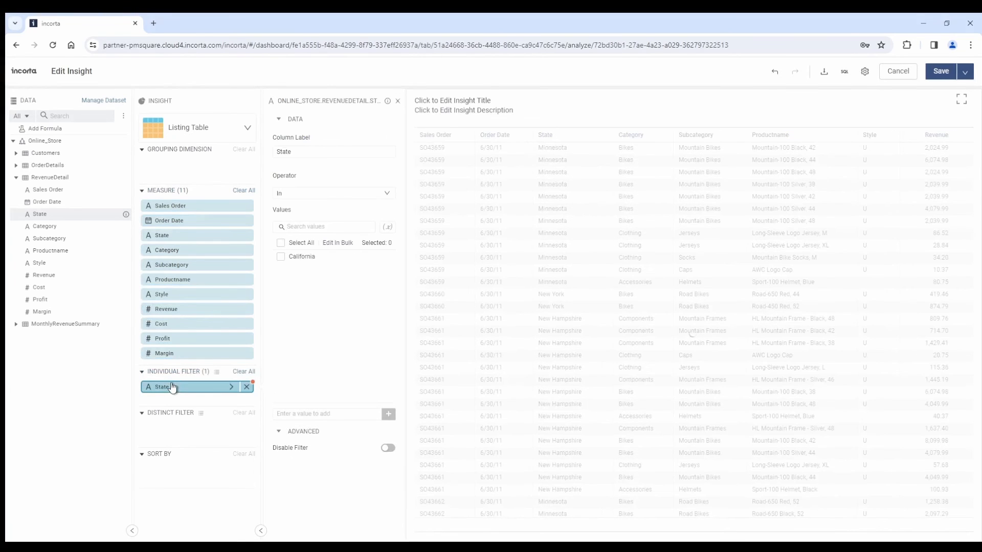
{"action": "left_click", "coordinate": [287, 413]}
{"action": "type", "text": "Ge"}
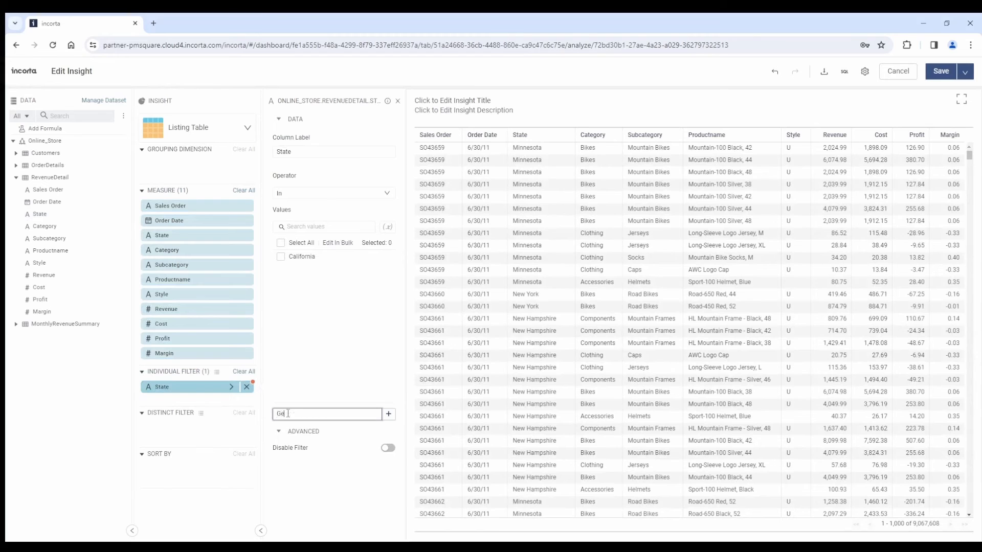
{"action": "type", "text": "orgia"}
{"action": "left_click", "coordinate": [389, 414]}
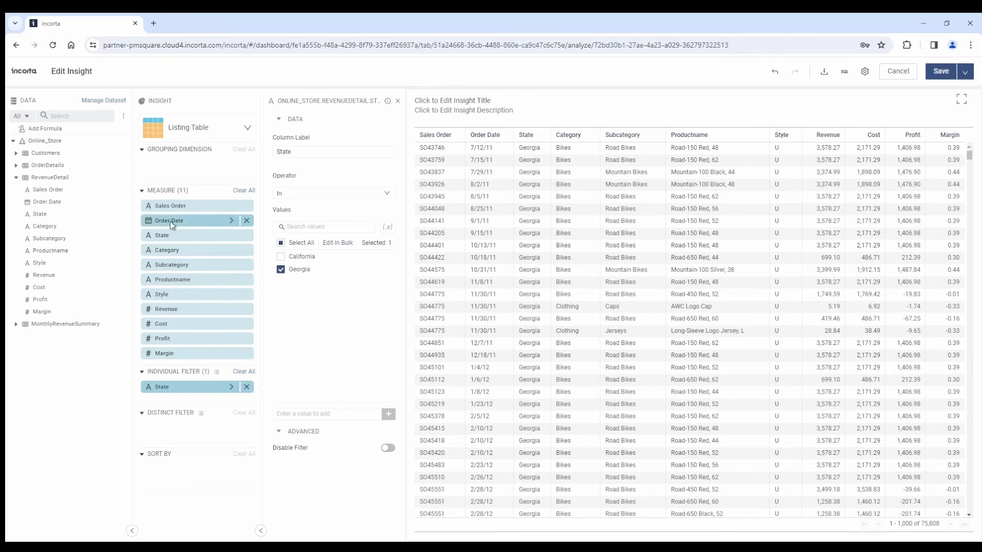
Add an individual filter on Order Date using the Month date part and limit it to the value 6.
{"action": "left_click_drag", "start_coordinate": [43, 207], "coordinate": [182, 401]}
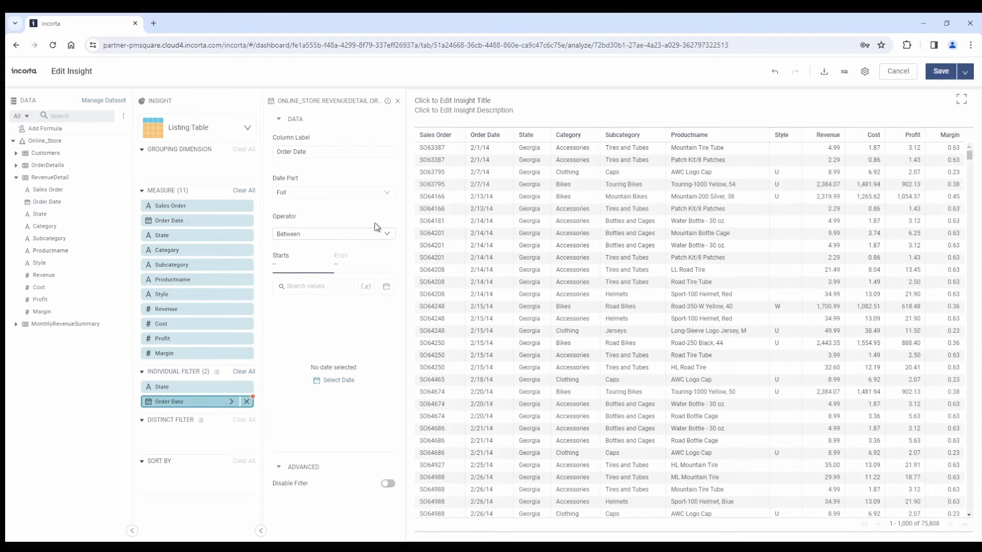
{"action": "left_click", "coordinate": [389, 199]}
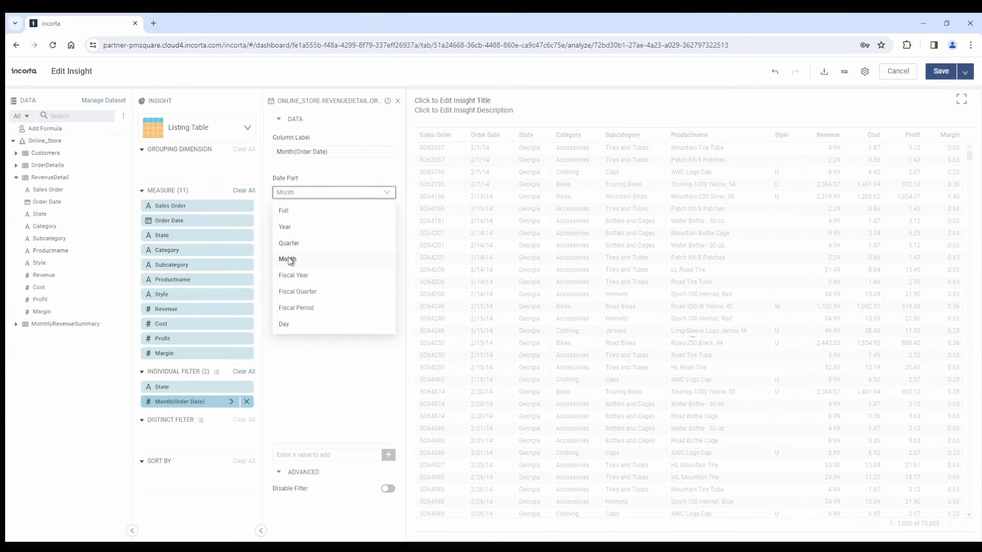
{"action": "left_click", "coordinate": [288, 260]}
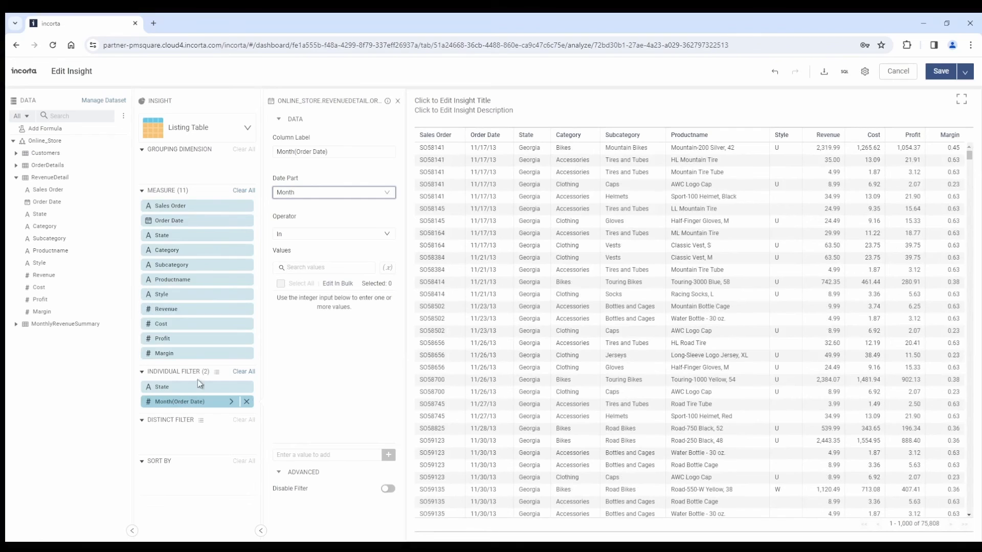
{"action": "left_click", "coordinate": [298, 456]}
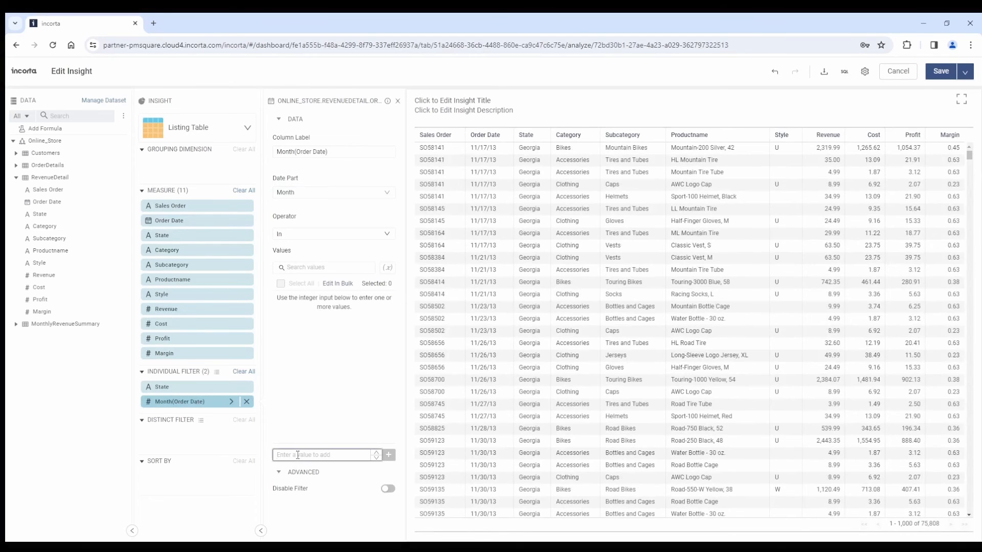
{"action": "type", "text": "6"}
{"action": "left_click", "coordinate": [388, 456]}
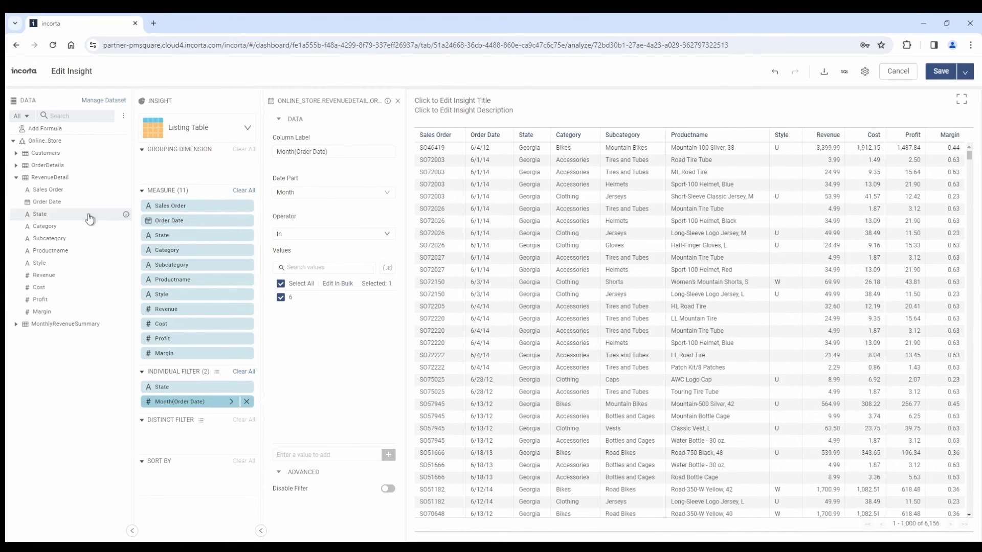
Add a second Order Date filter using the Year date part and limit it to 2014.
{"action": "left_click_drag", "start_coordinate": [40, 205], "coordinate": [175, 409]}
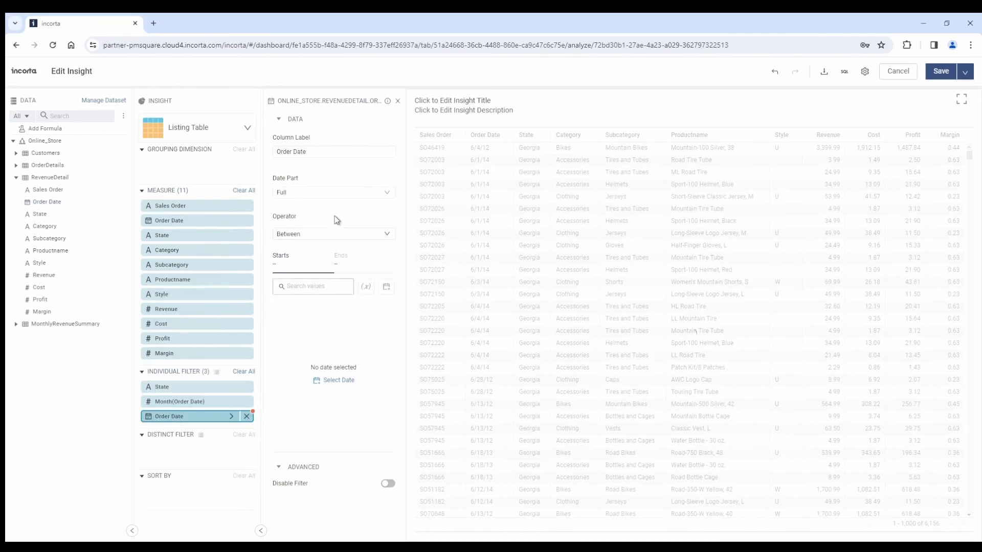
{"action": "left_click", "coordinate": [389, 195]}
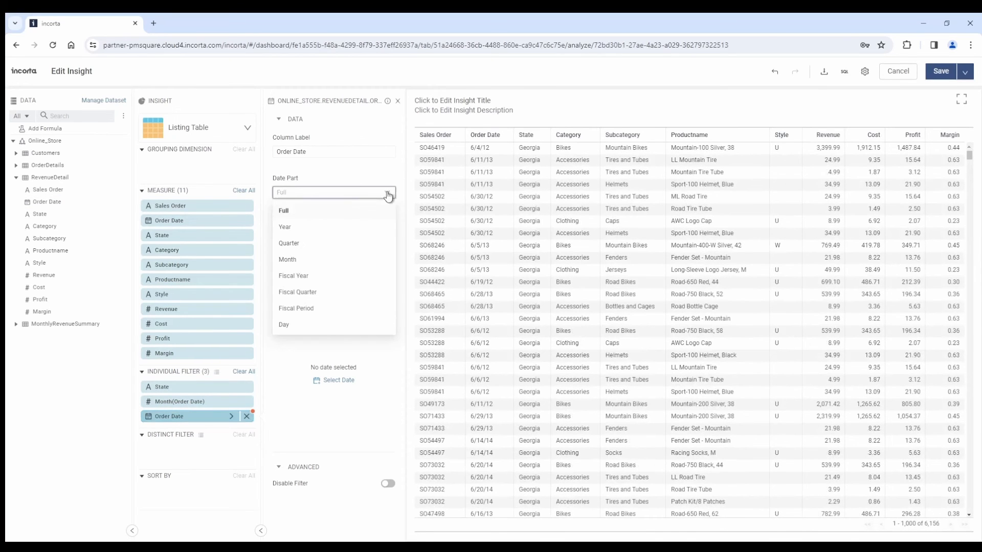
{"action": "left_click", "coordinate": [285, 228]}
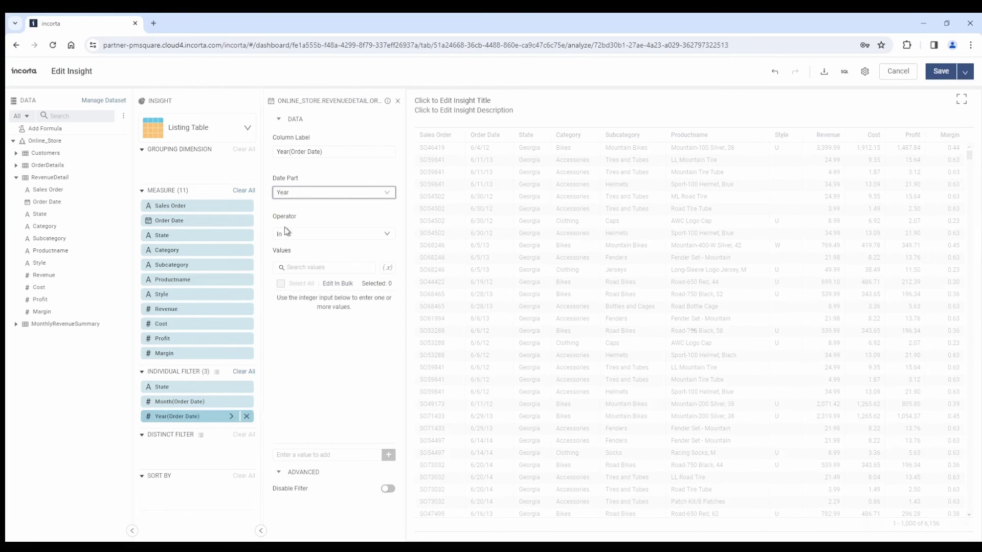
{"action": "left_click", "coordinate": [290, 453]}
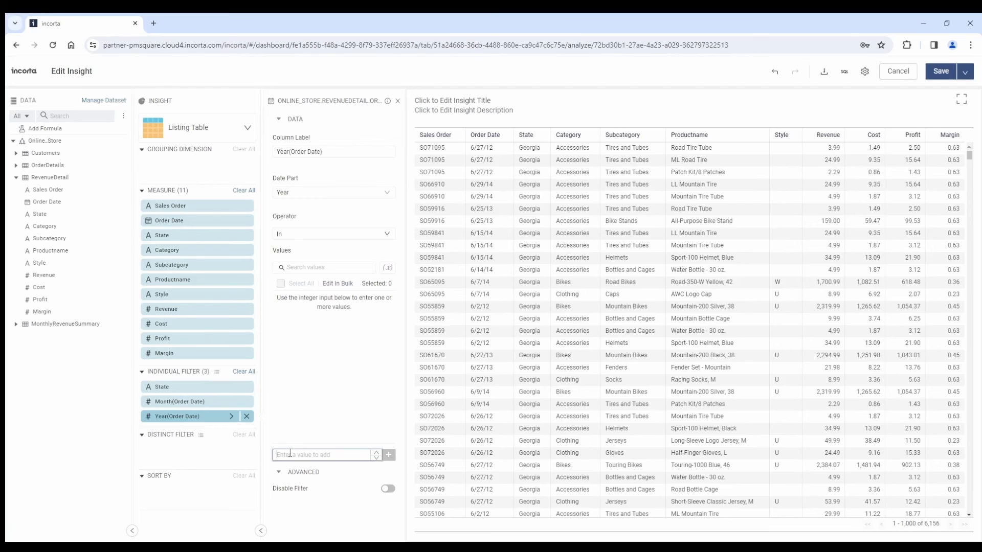
{"action": "type", "text": "2014"}
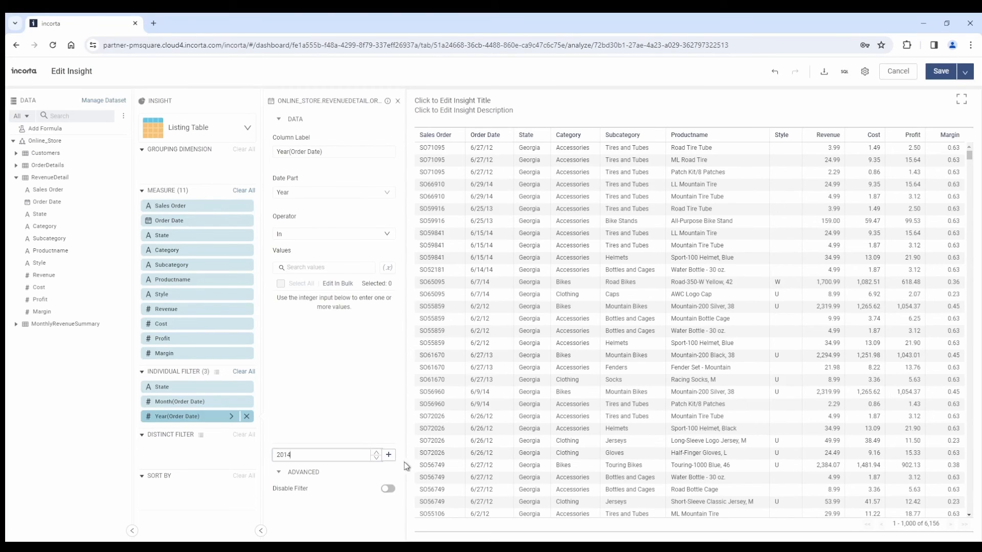
{"action": "left_click", "coordinate": [388, 454]}
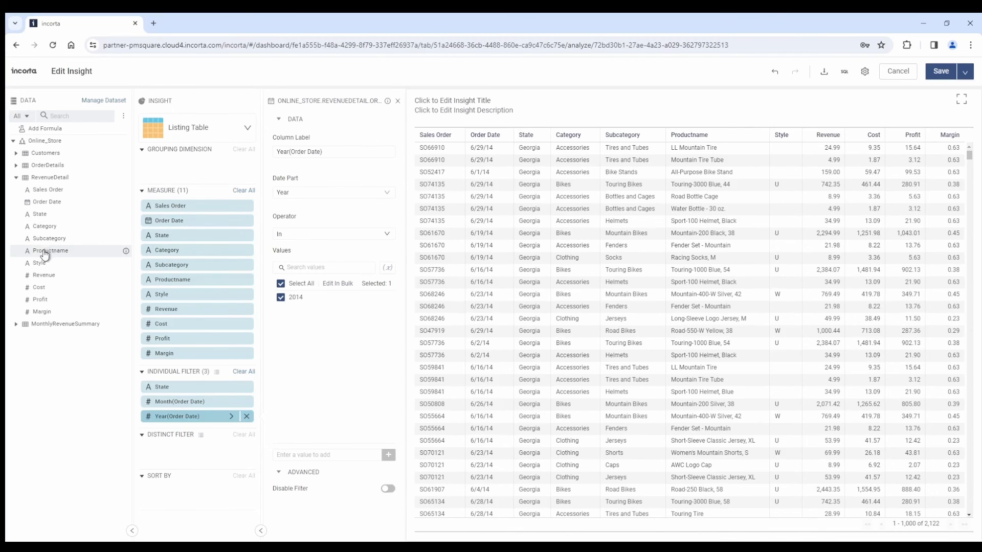
Add a Productname filter, search its values for 400, and select Mountain-400-W Silver in sizes 38, 40, 42 and 46.
{"action": "left_click_drag", "start_coordinate": [45, 250], "coordinate": [183, 426]}
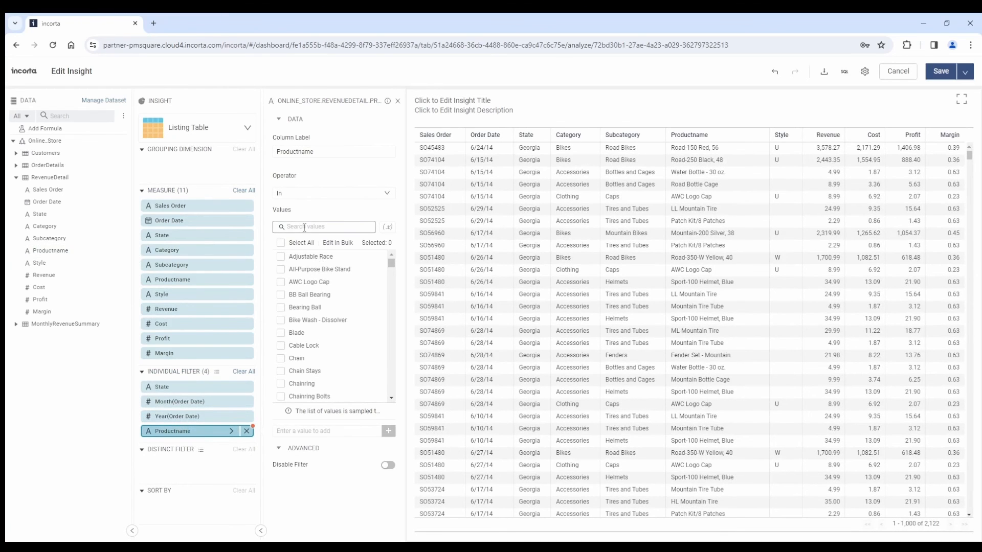
{"action": "left_click", "coordinate": [304, 227]}
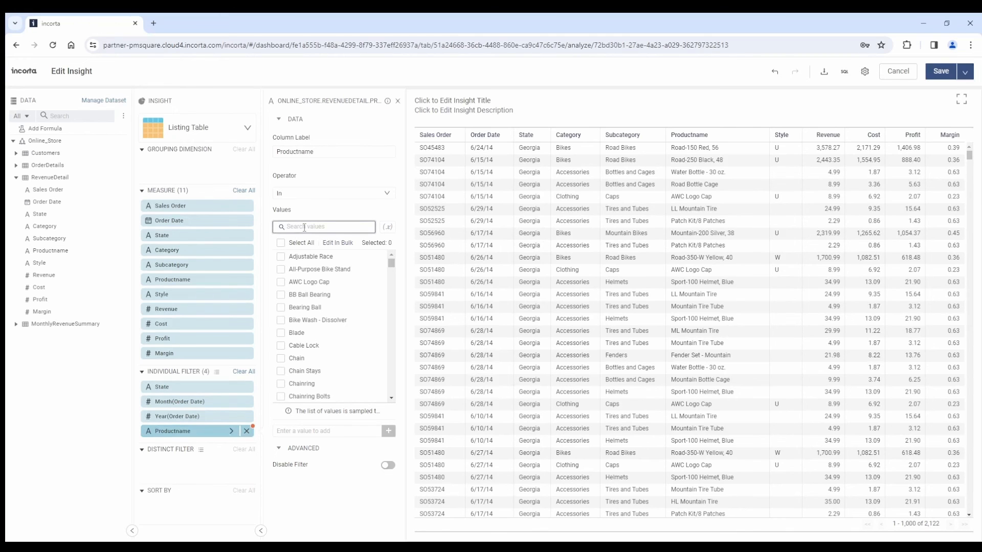
{"action": "type", "text": "400"}
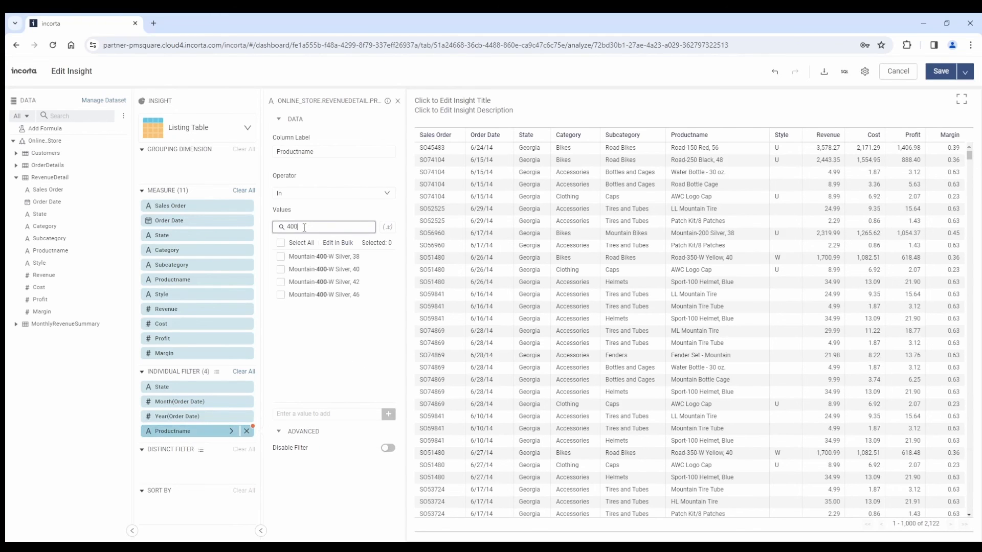
{"action": "left_click", "coordinate": [280, 257]}
{"action": "left_click", "coordinate": [281, 269]}
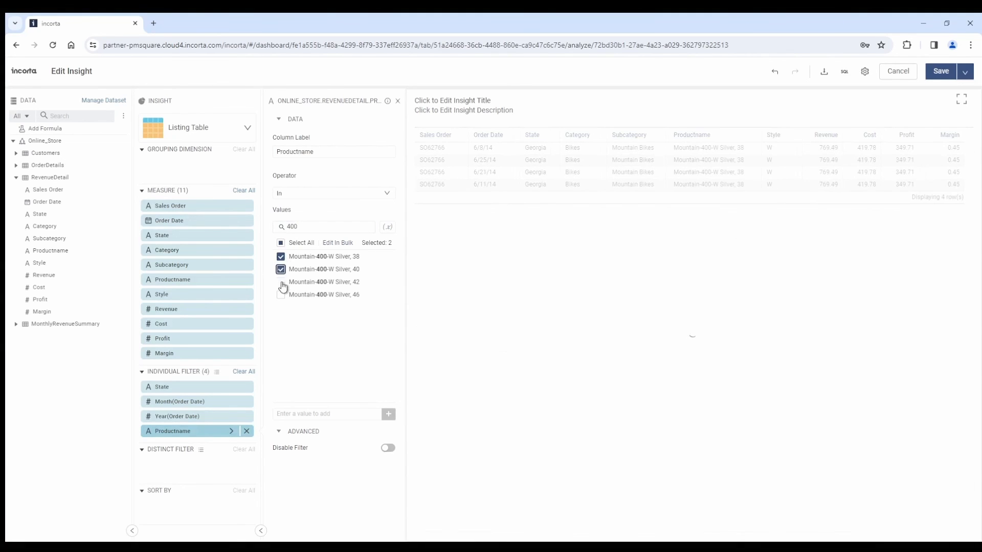
{"action": "left_click", "coordinate": [281, 282]}
{"action": "left_click", "coordinate": [281, 296]}
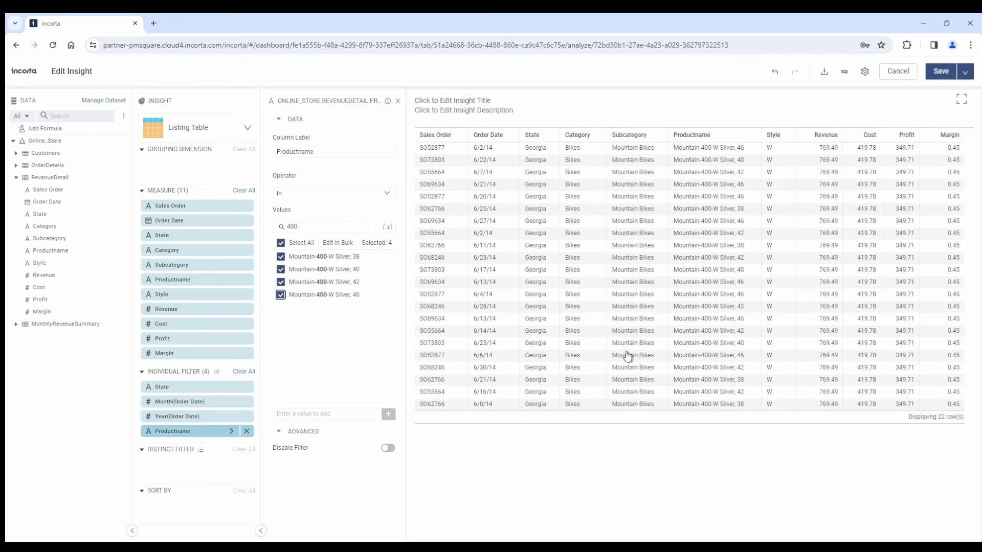
Title the insight Georgia Sales In June in bold 18px text, save the insight to the dashboard and dismiss the notification.
{"action": "left_click", "coordinate": [448, 103]}
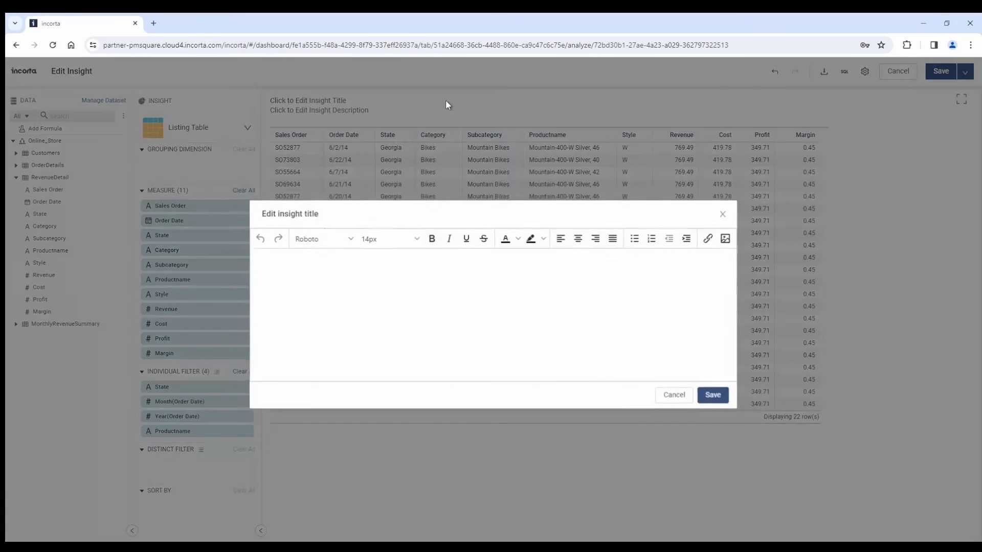
{"action": "left_click", "coordinate": [418, 239]}
{"action": "left_click", "coordinate": [367, 325]}
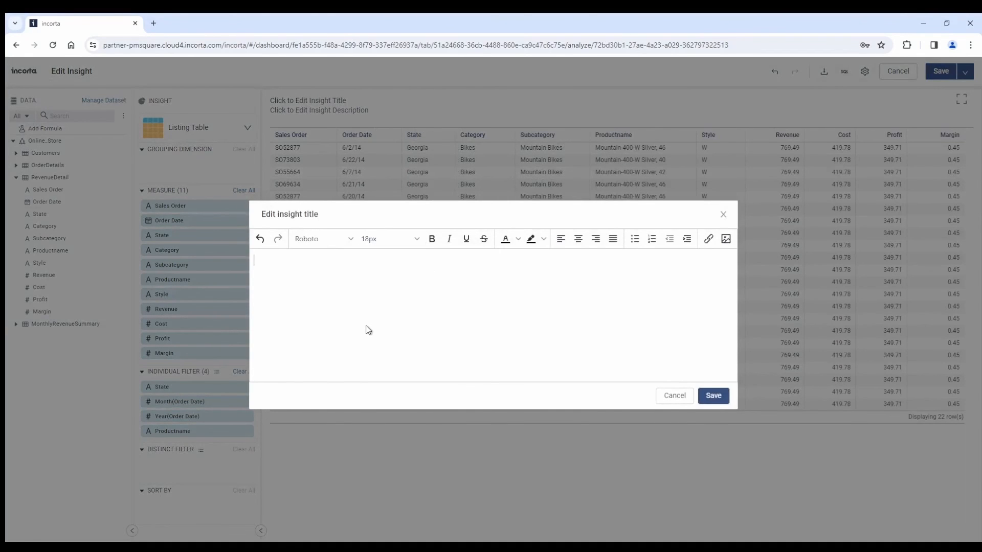
{"action": "left_click", "coordinate": [430, 239]}
{"action": "type", "text": "Georgia Sales"}
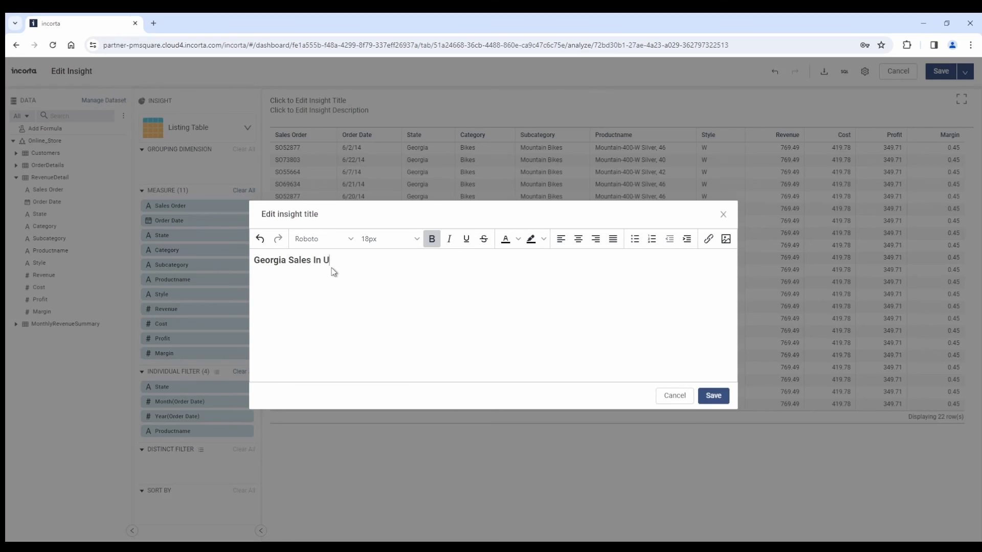
{"action": "type", "text": " In June"}
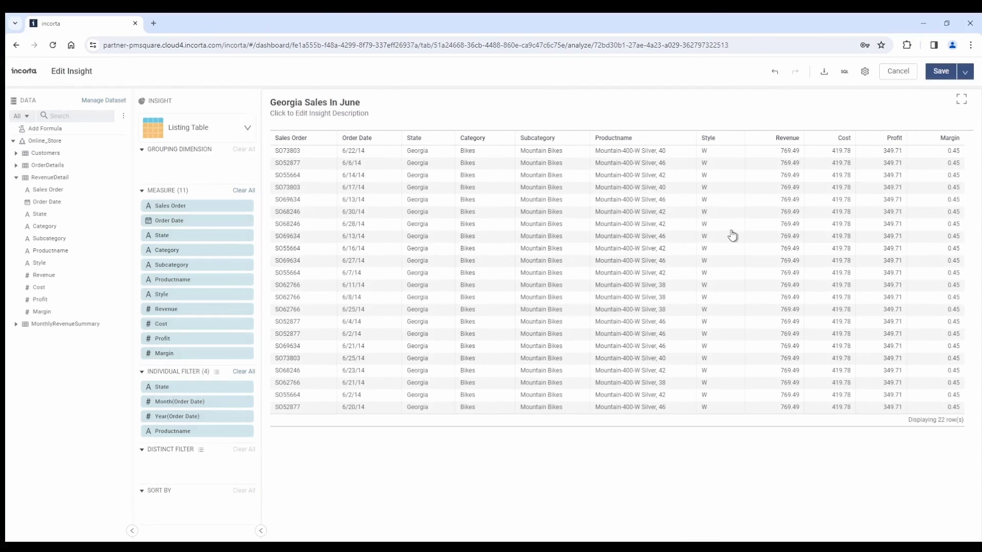
{"action": "left_click", "coordinate": [940, 72]}
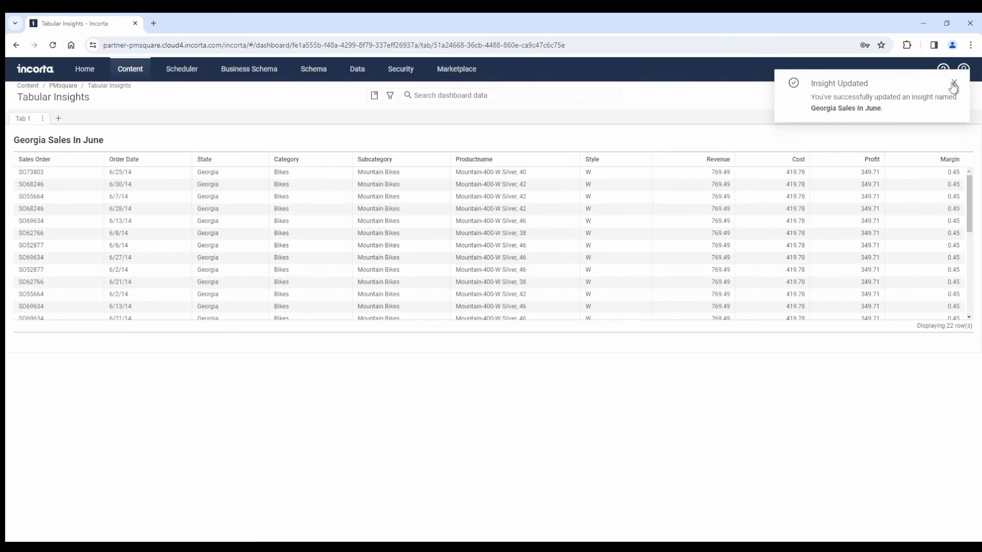
{"action": "left_click", "coordinate": [953, 84]}
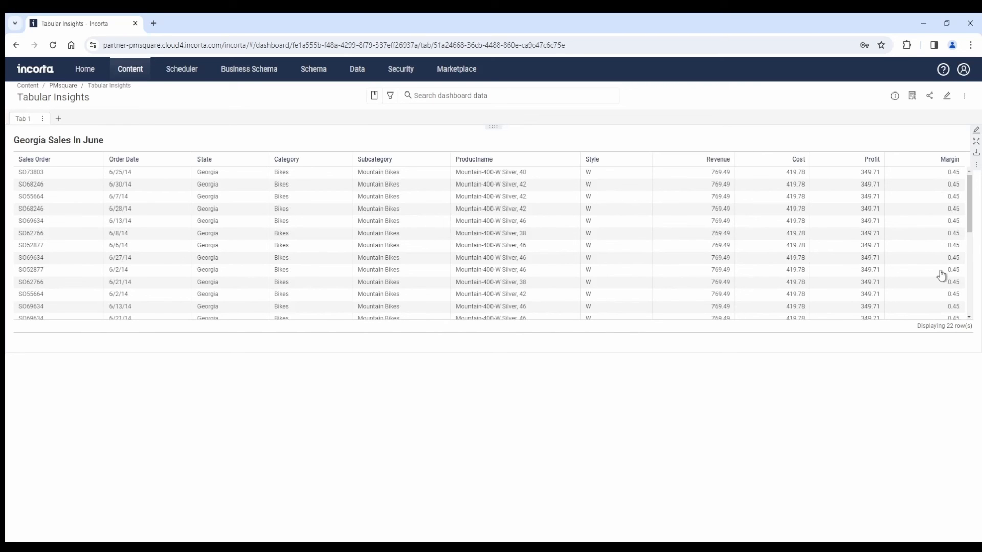
Reopen the Georgia Sales In June insight for editing, set the Margin measure's number format to Percent, and save the insight.
{"action": "left_click", "coordinate": [977, 132]}
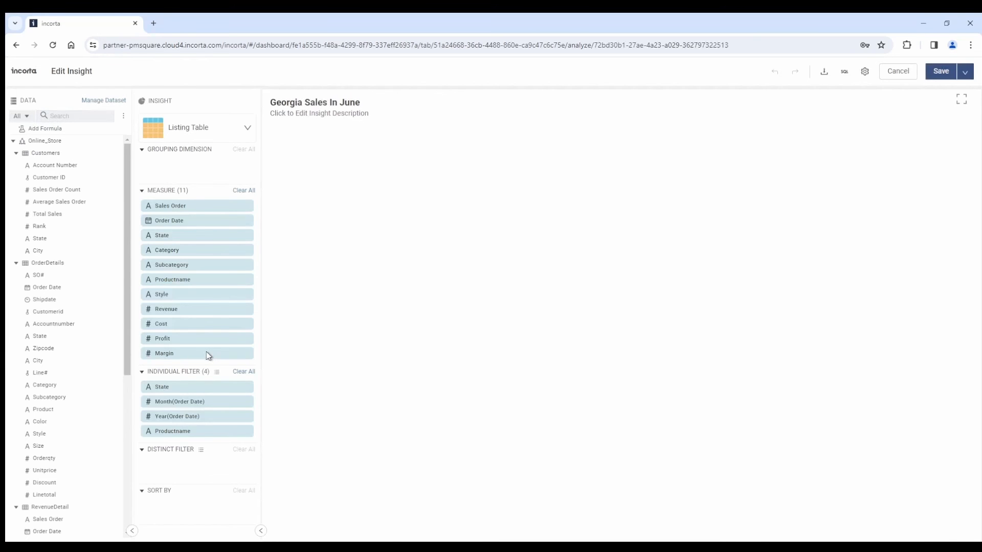
{"action": "left_click", "coordinate": [232, 354]}
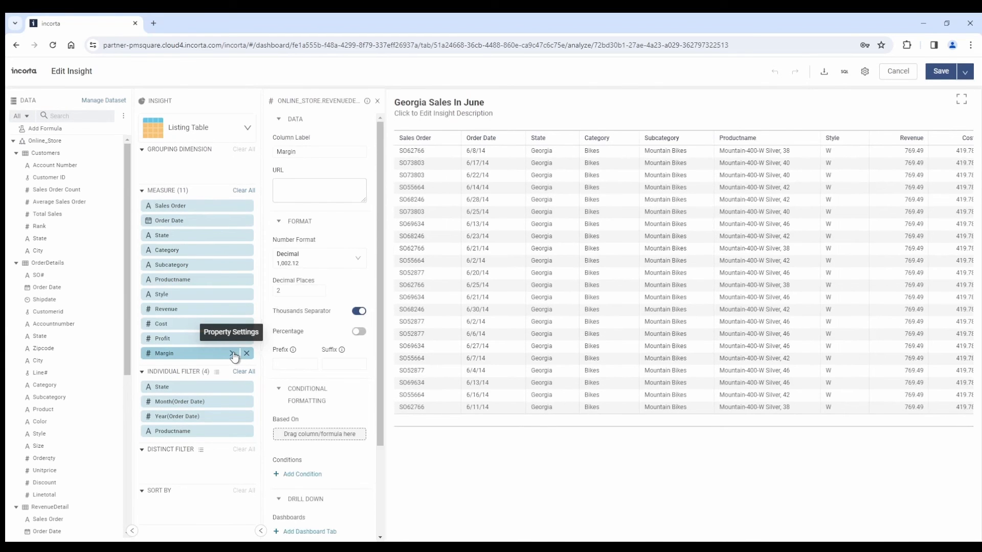
{"action": "left_click", "coordinate": [358, 264]}
{"action": "left_click_drag", "start_coordinate": [364, 280], "coordinate": [364, 356]}
{"action": "left_click", "coordinate": [290, 367]}
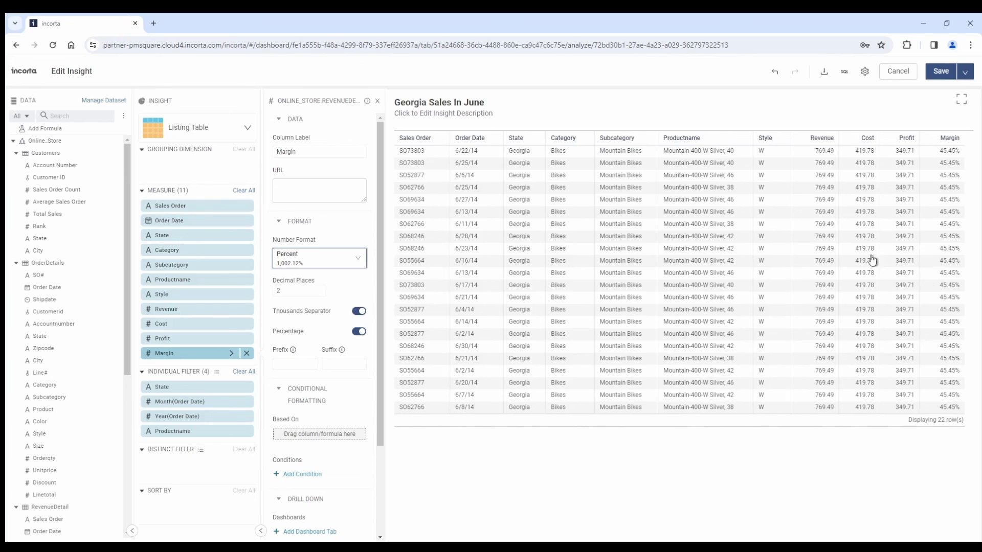
{"action": "left_click", "coordinate": [943, 72]}
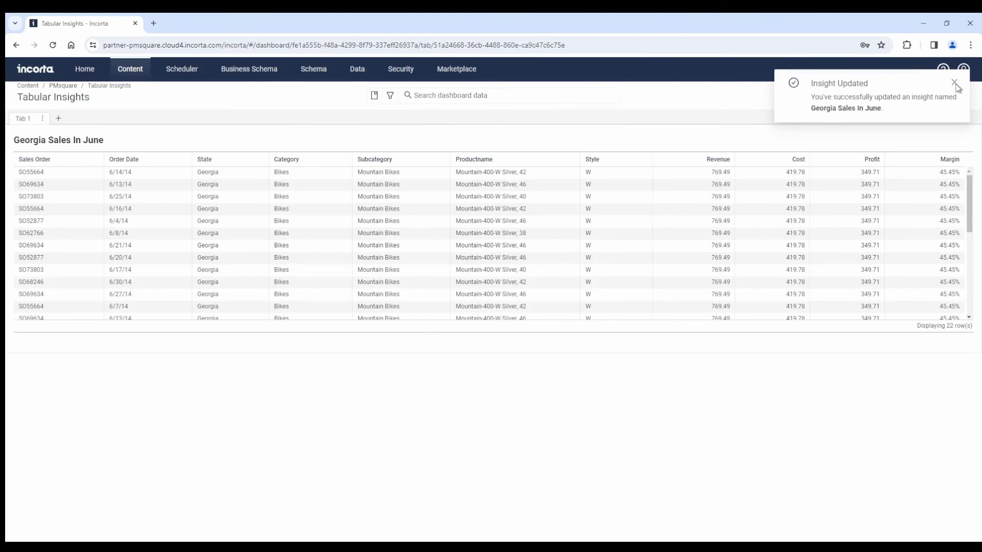
{"action": "left_click", "coordinate": [954, 83]}
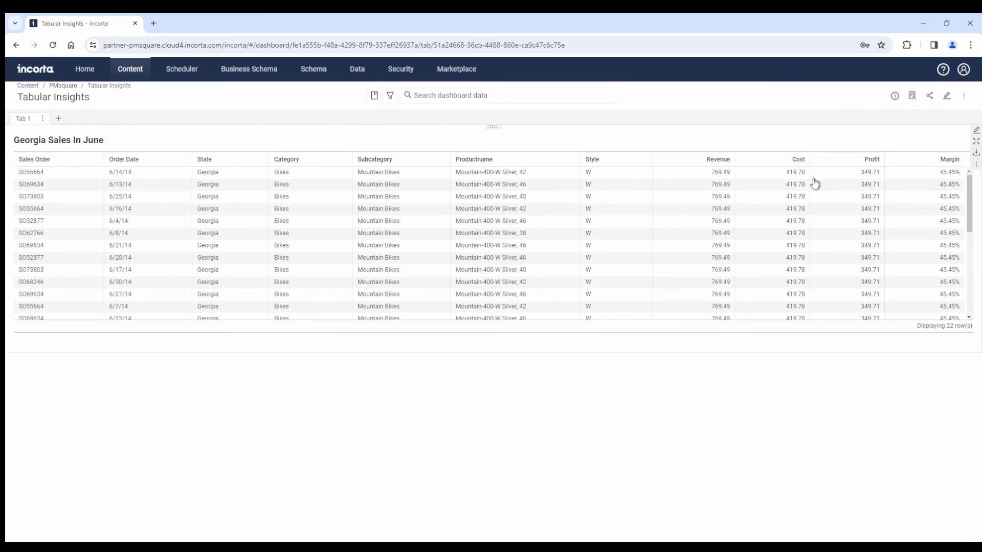